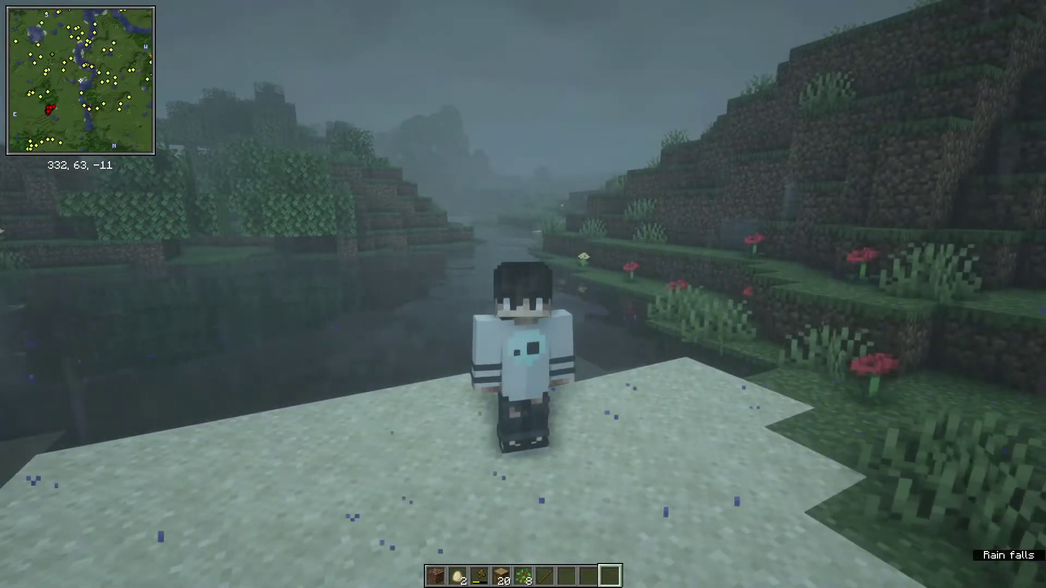
- Enlarge the minimap, fly up and forward, then shrink it back to minimap size
key(z)
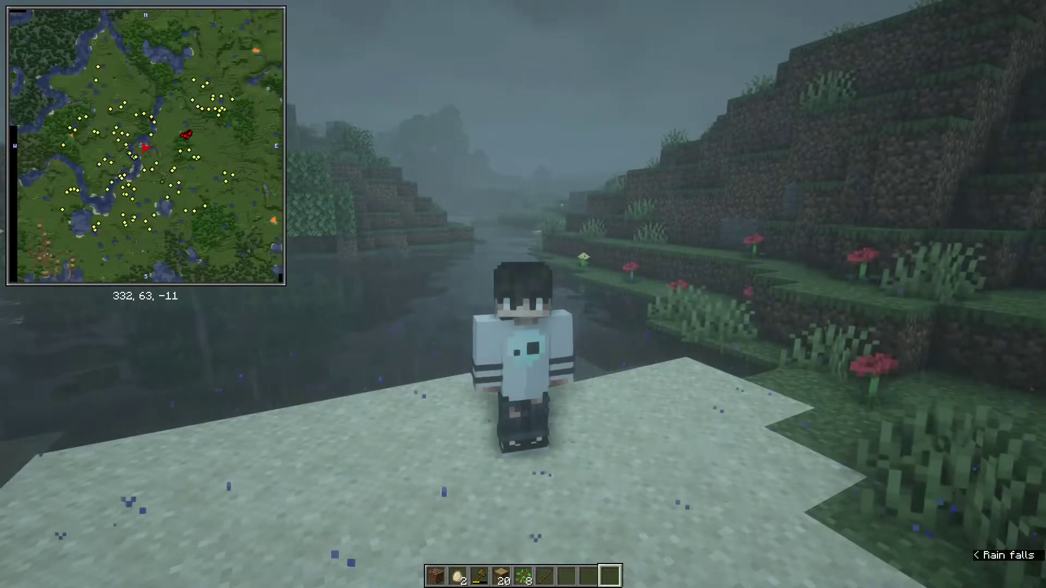
key(space)
key(w)
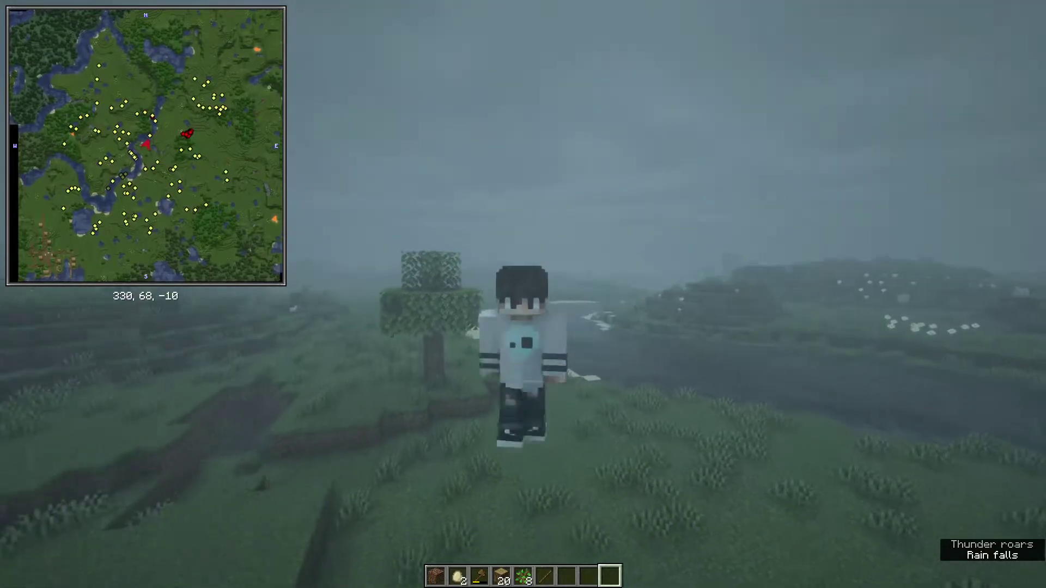
key(z)
- Switch to first-person view and walk forward across the rainy plain
key(w)
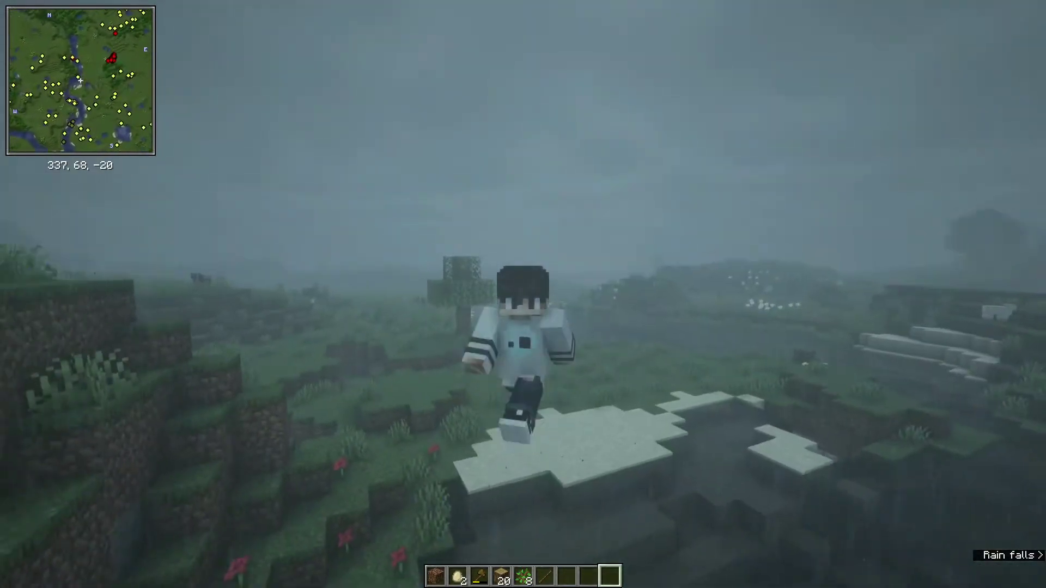
key(F5)
key(w)
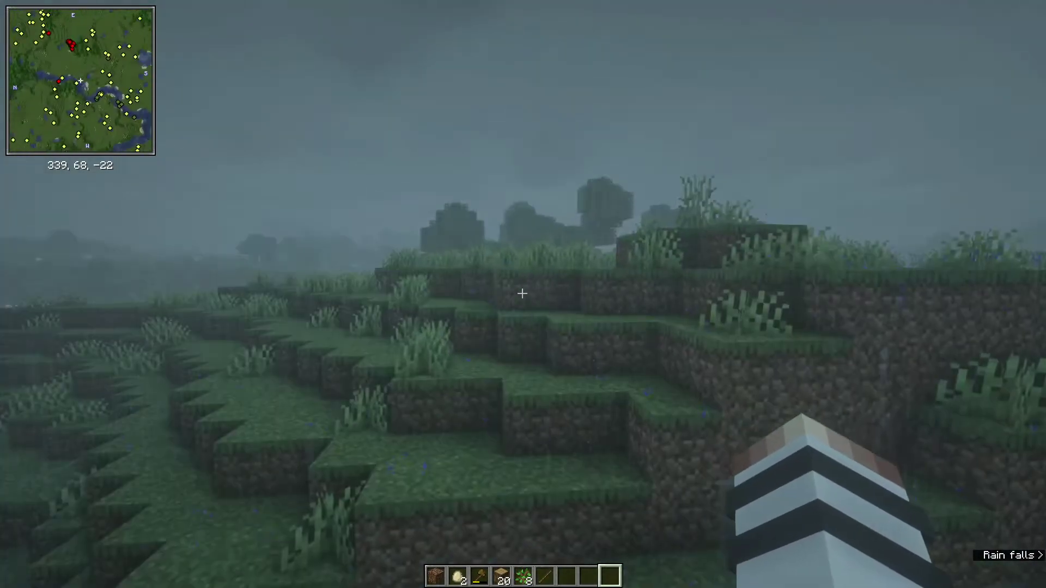
key(w)
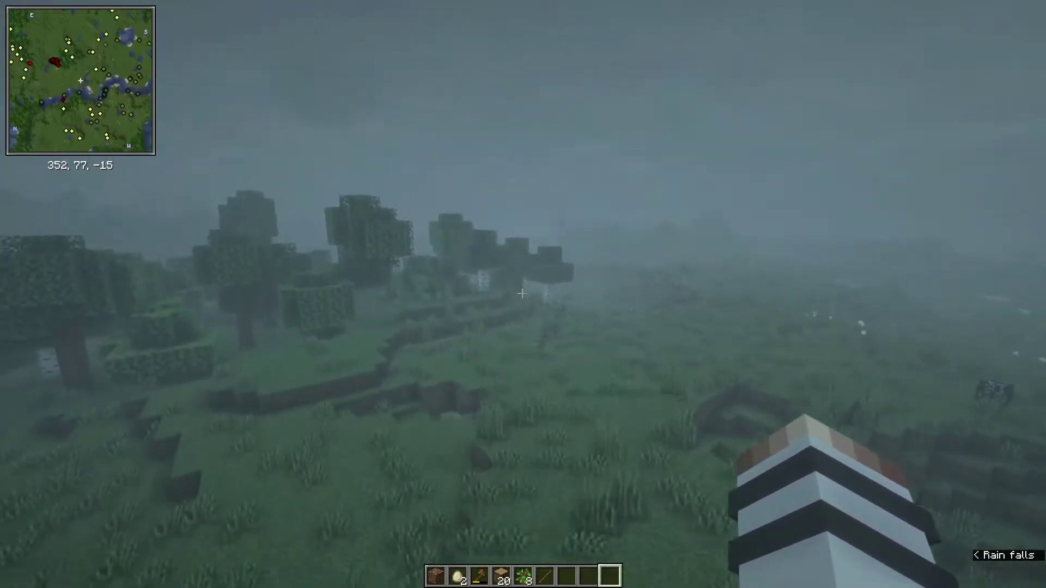
key(w)
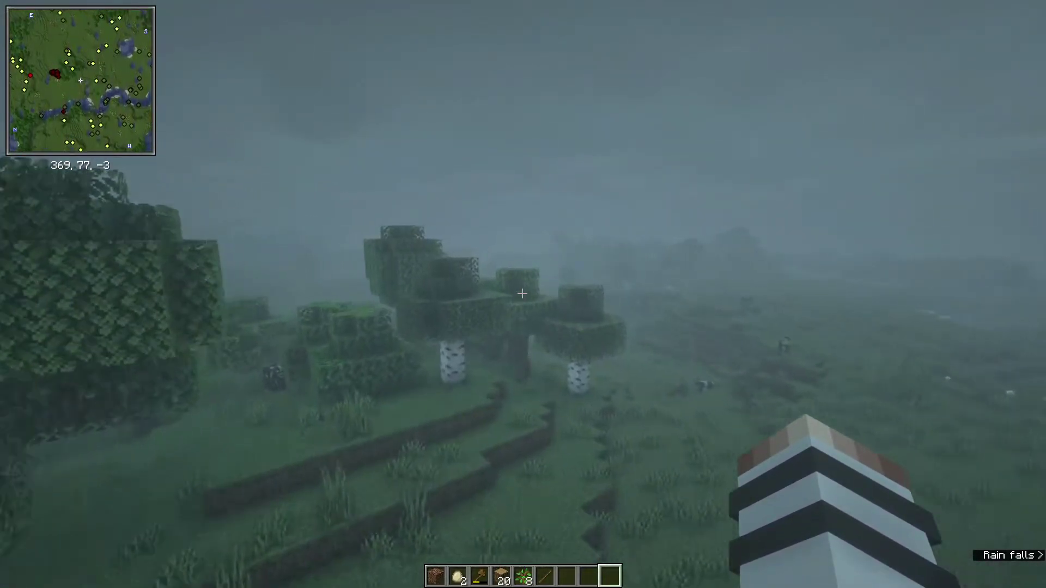
key(w)
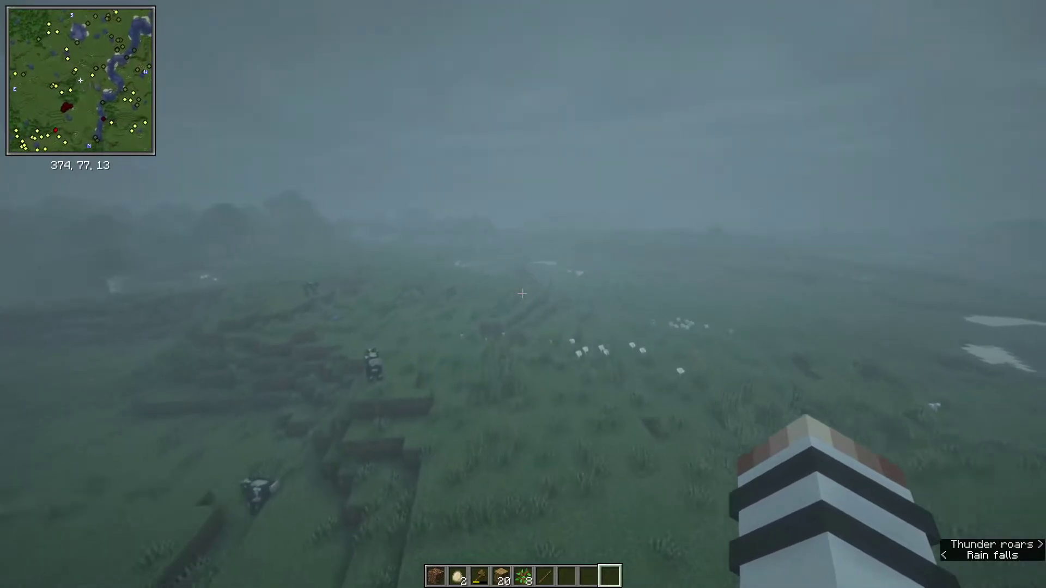
key(w)
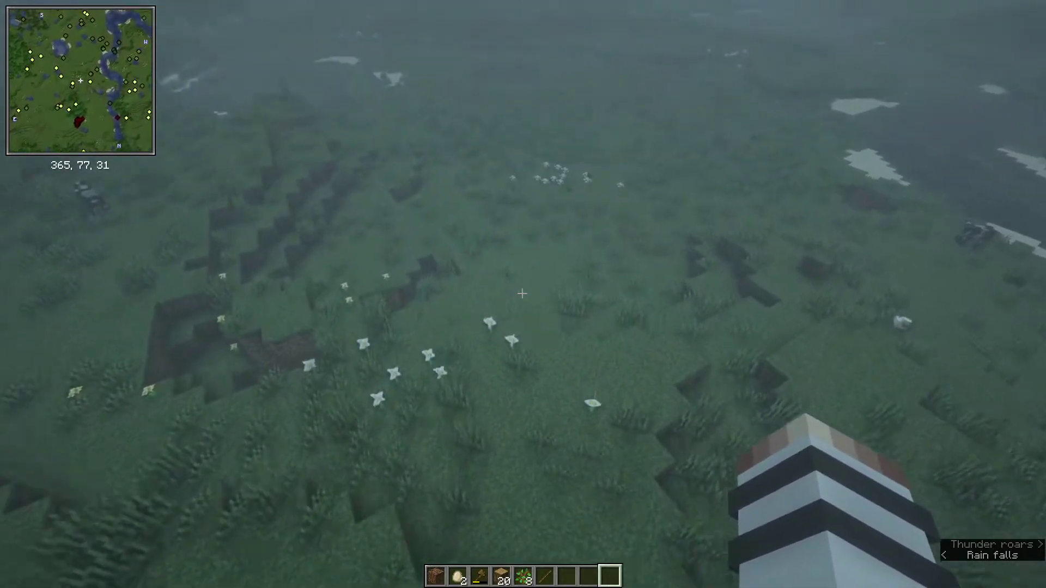
key(w)
key(w)
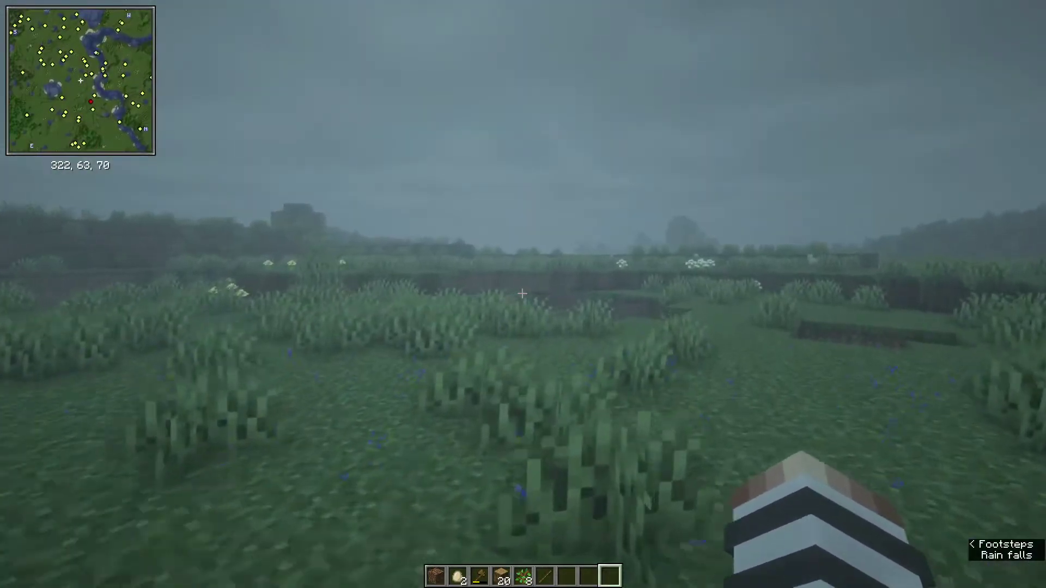
- Keep walking through the grassland past white flowers to roughly 344, 64, 52
key(w)
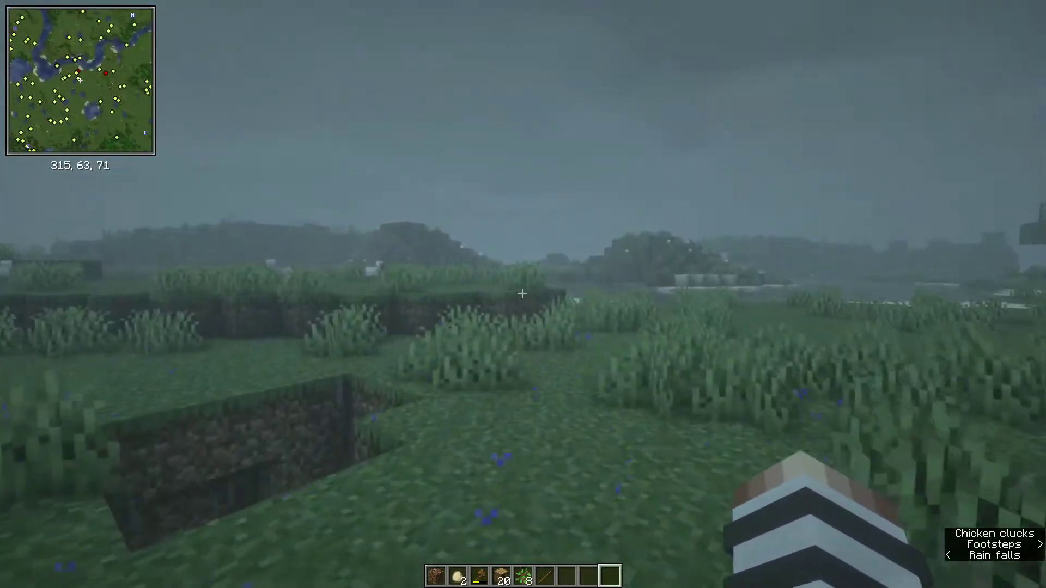
key(w)
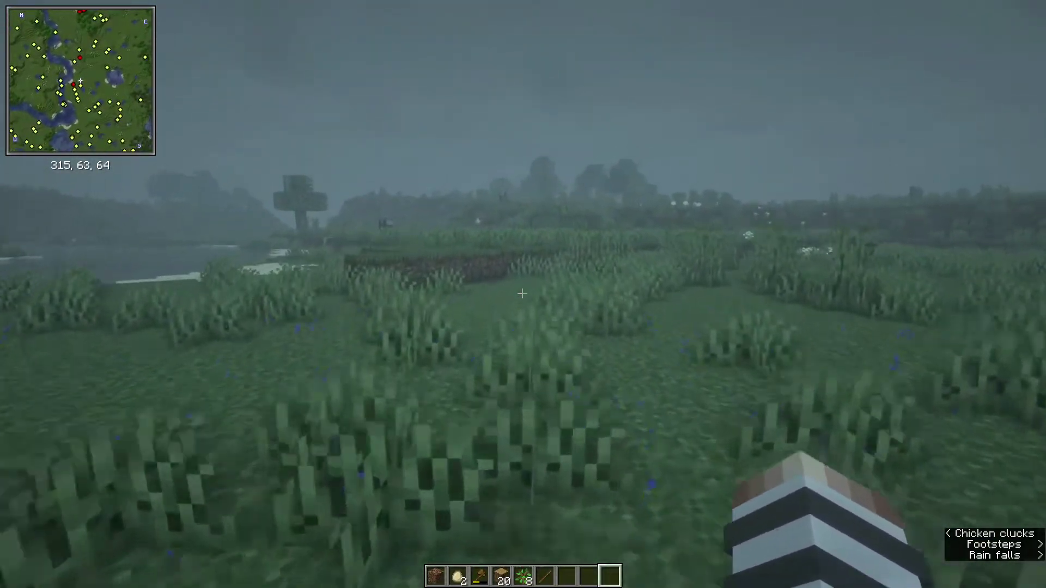
key(w)
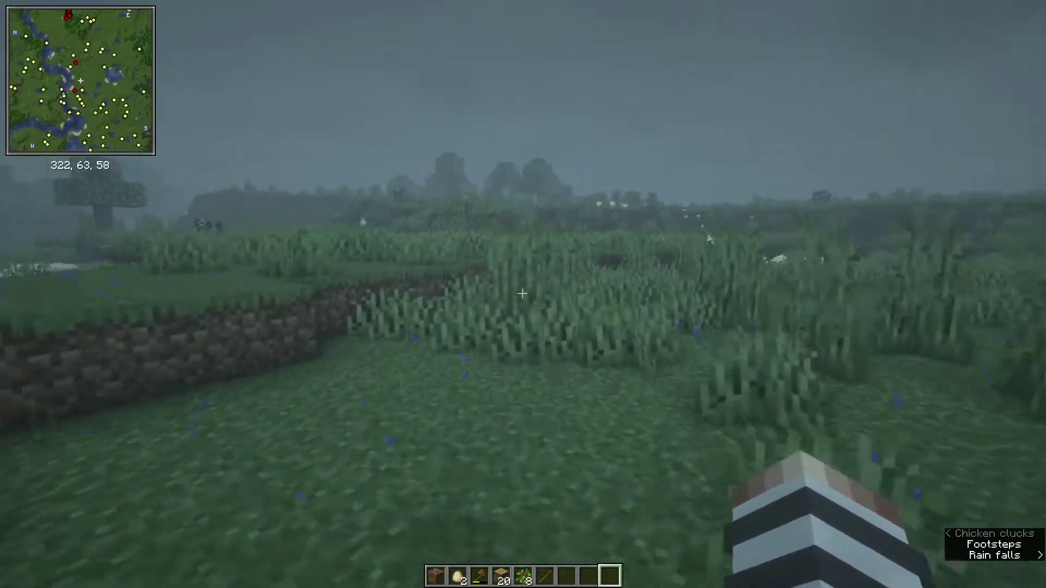
key(w)
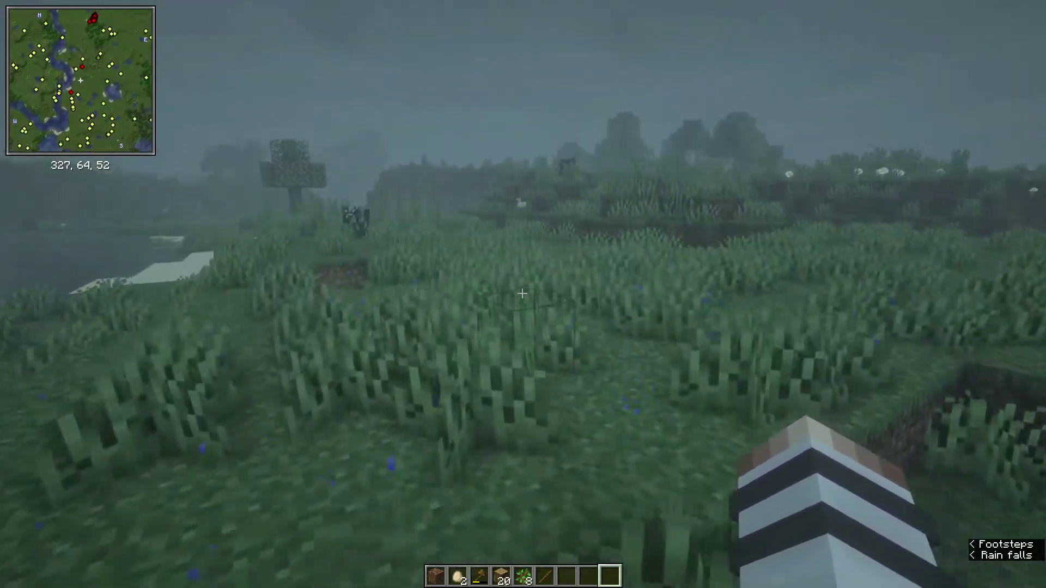
key(w)
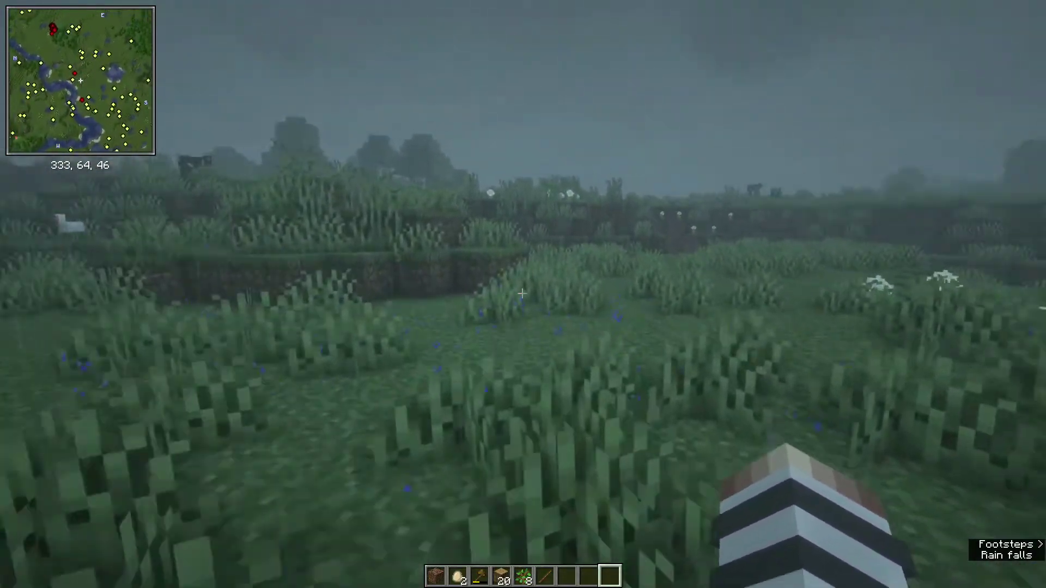
key(w)
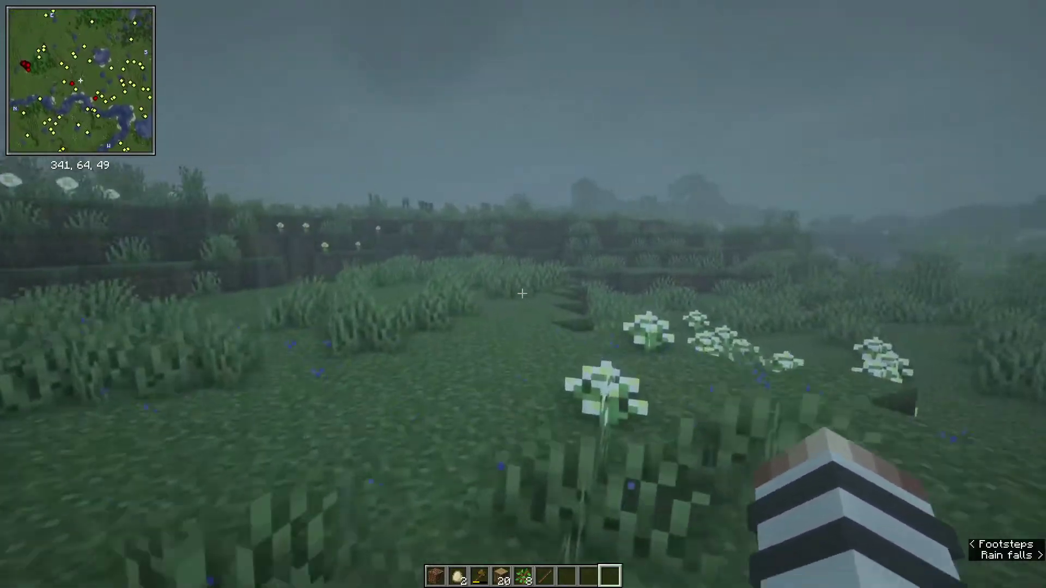
key(w)
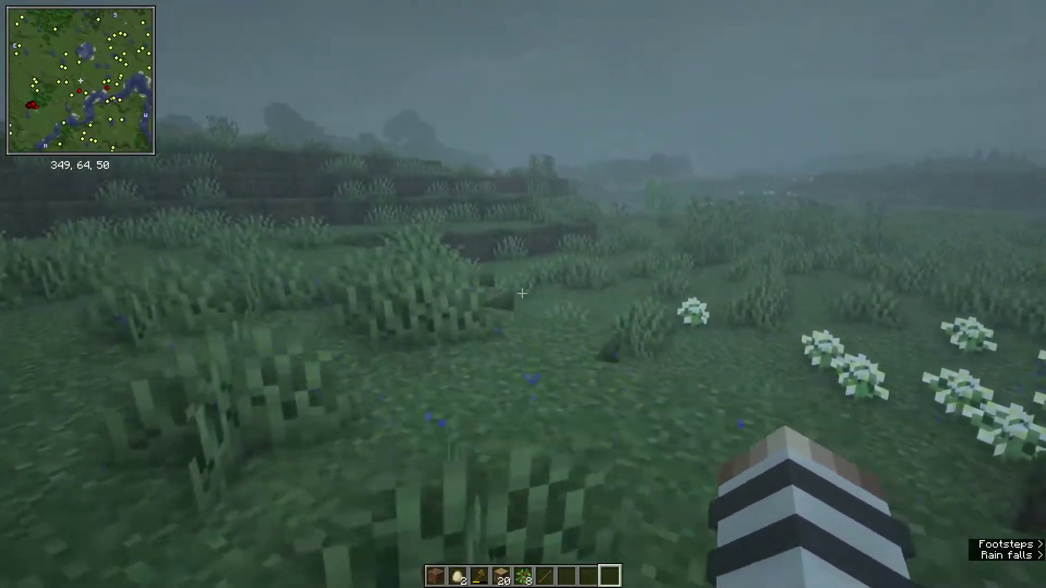
key(w)
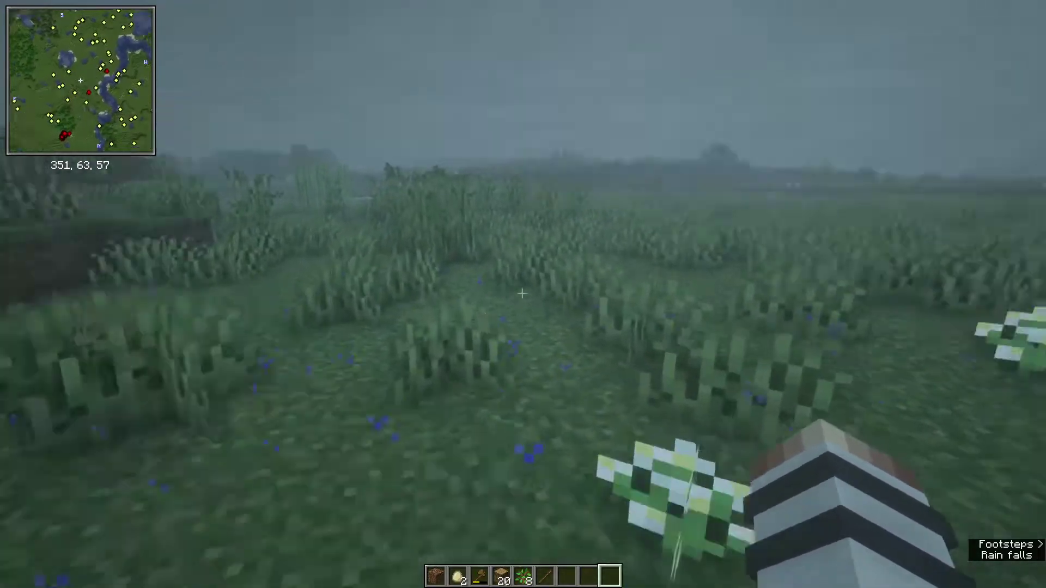
key(w)
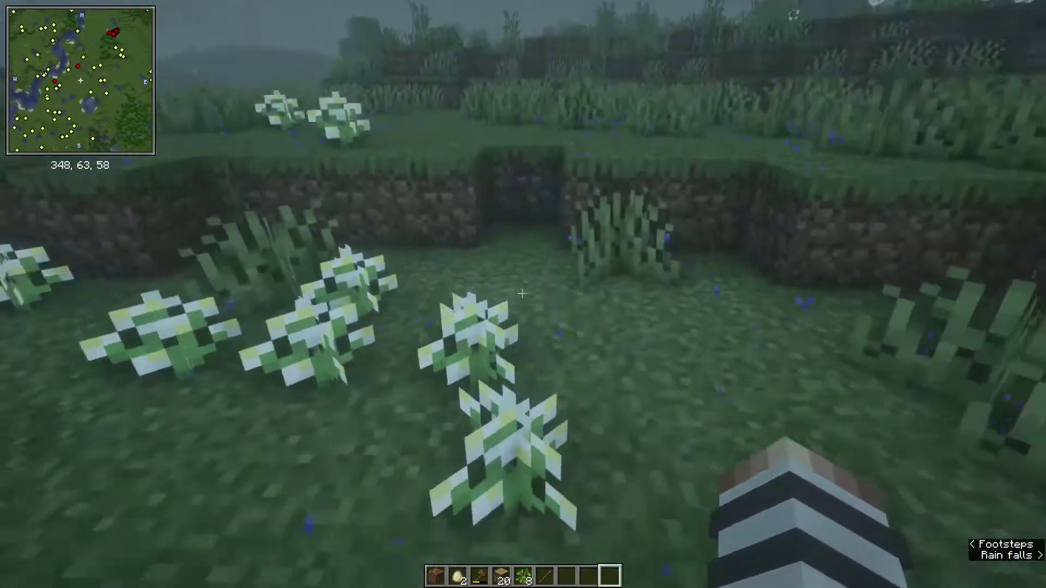
key(w)
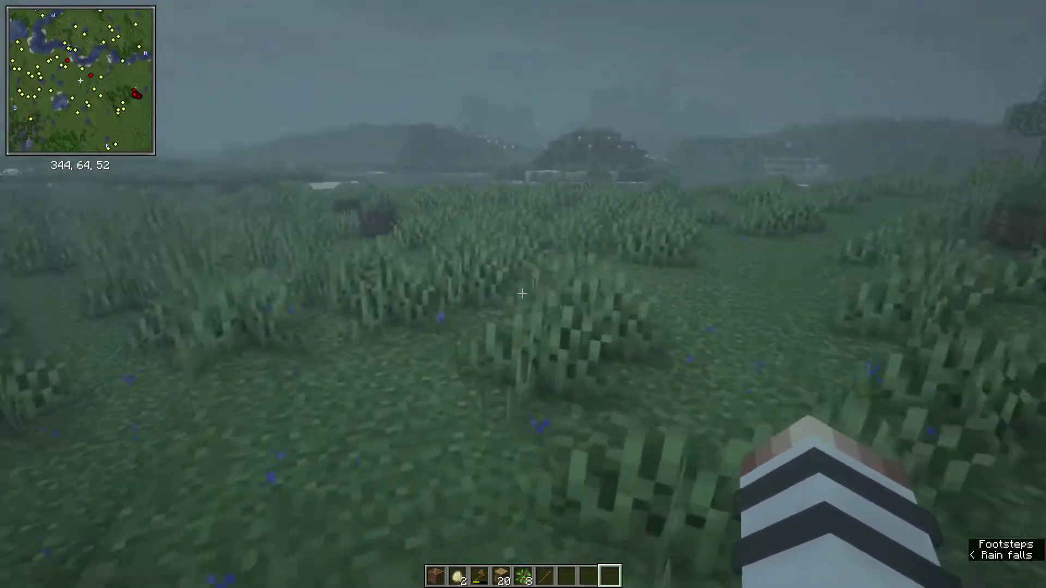
key(w)
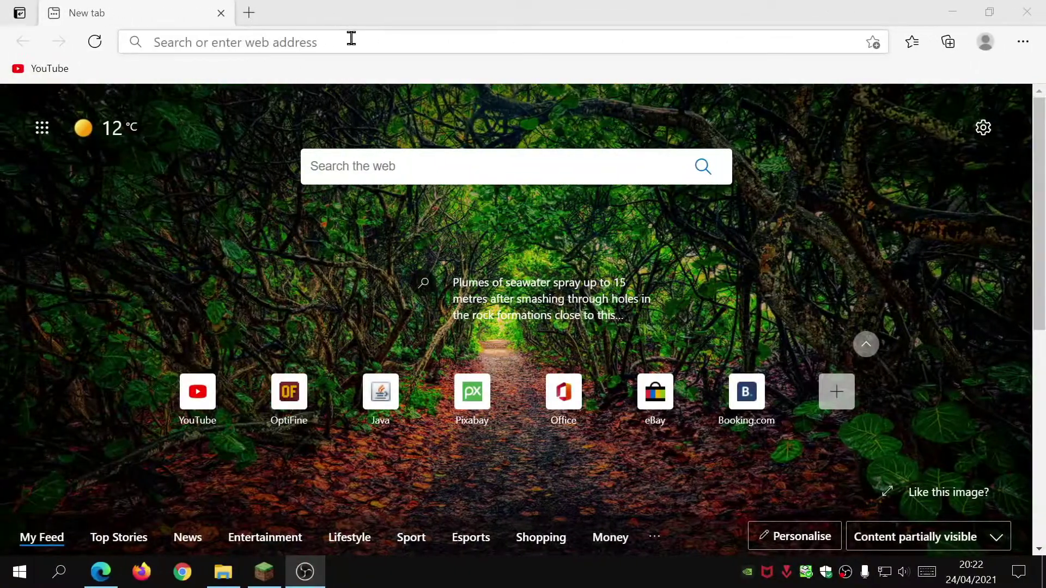
- Go to java.com in Edge
click(351, 38)
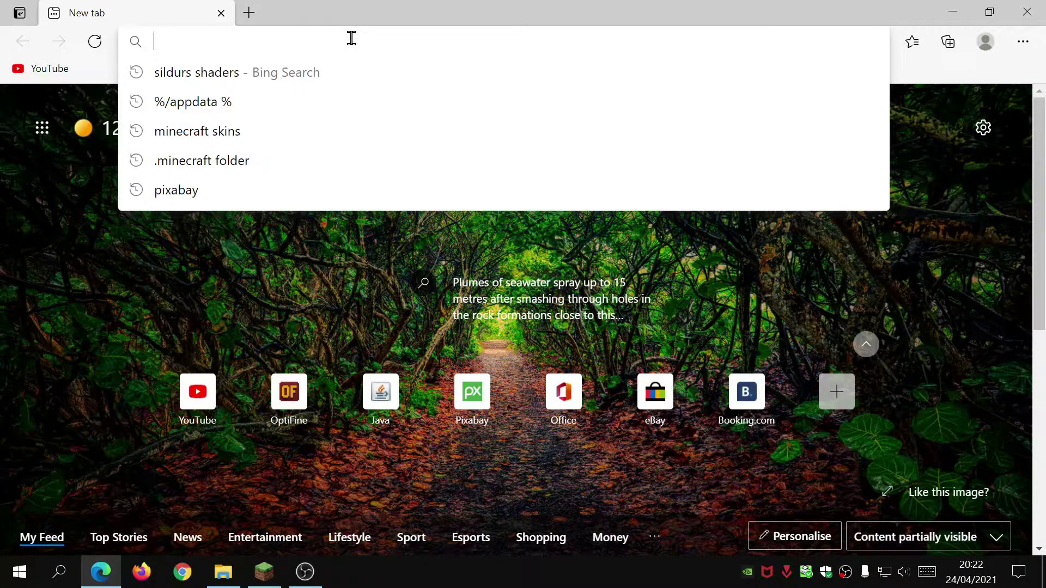
click(126, 283)
click(342, 47)
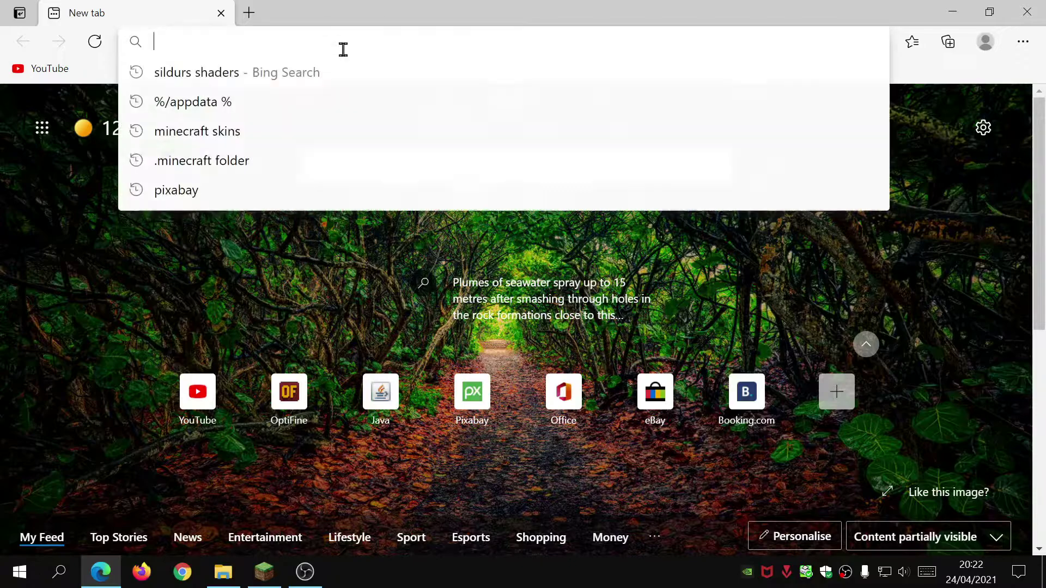
text(java.com)
key(Return)
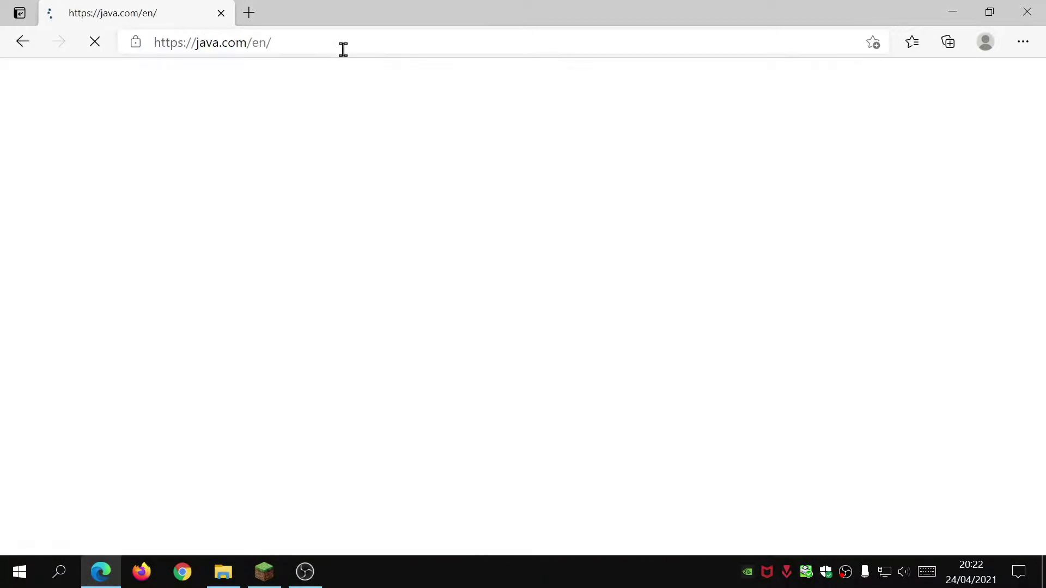
- Open the Java download page and download the JavaSetup8u291 installer
click(427, 366)
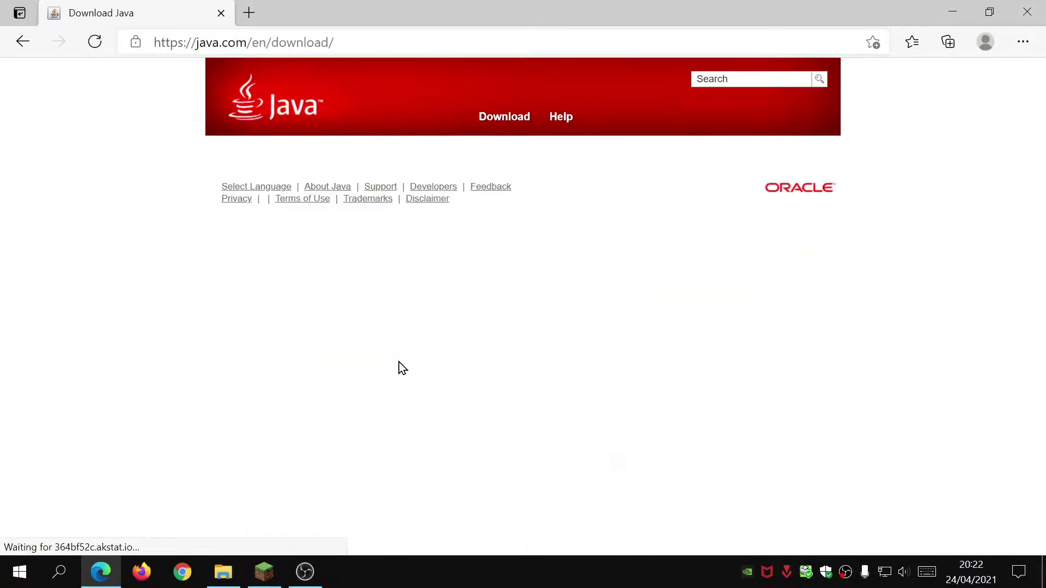
scroll(392, 388, down, 5)
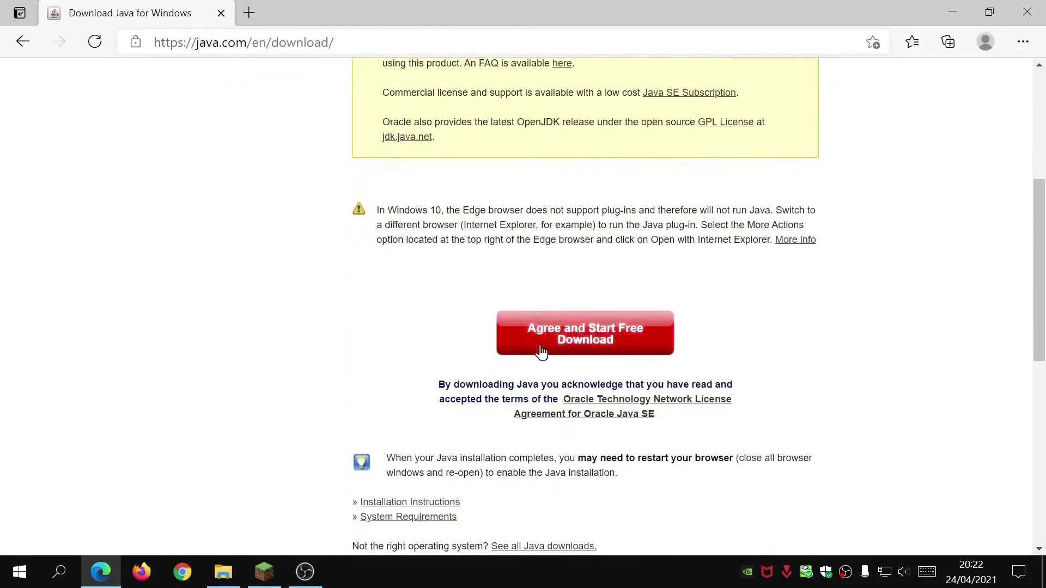
click(594, 332)
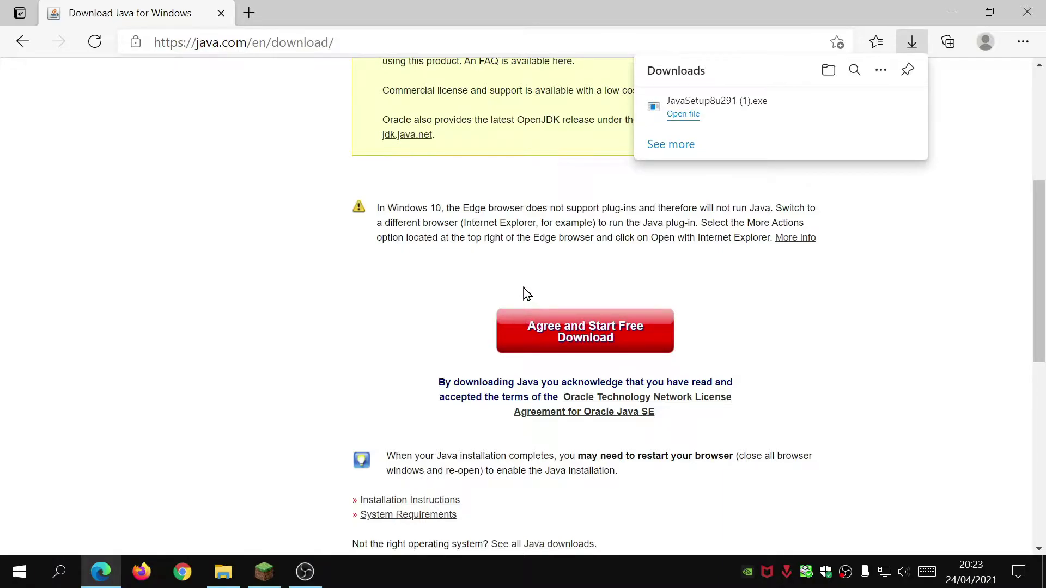
key(alt+Tab)
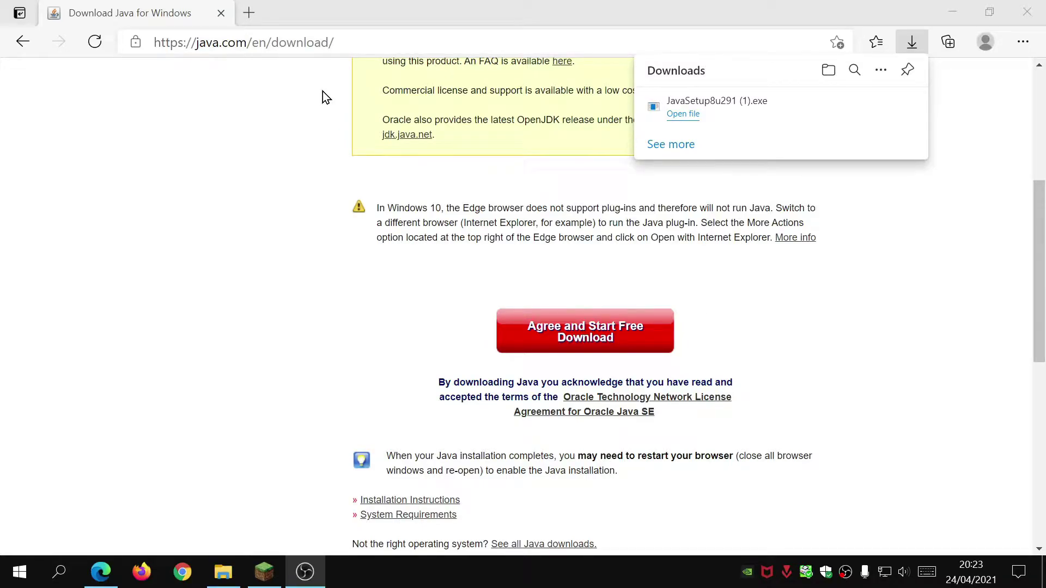
- Search the web for 'minecraft forge' and open the Forge 1.16.5 downloads page
click(310, 44)
text(m)
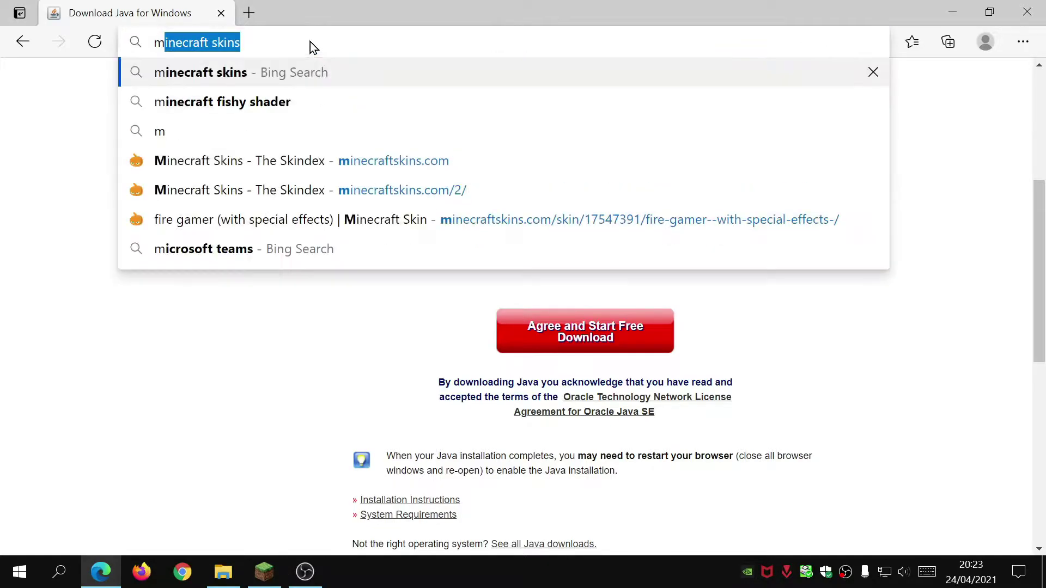
text(inec)
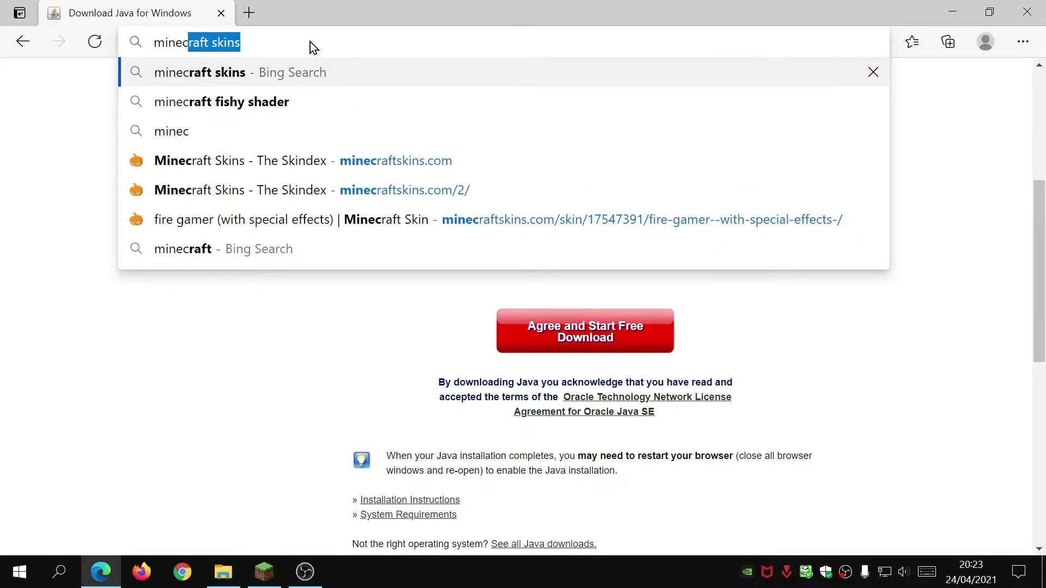
text(raft forge)
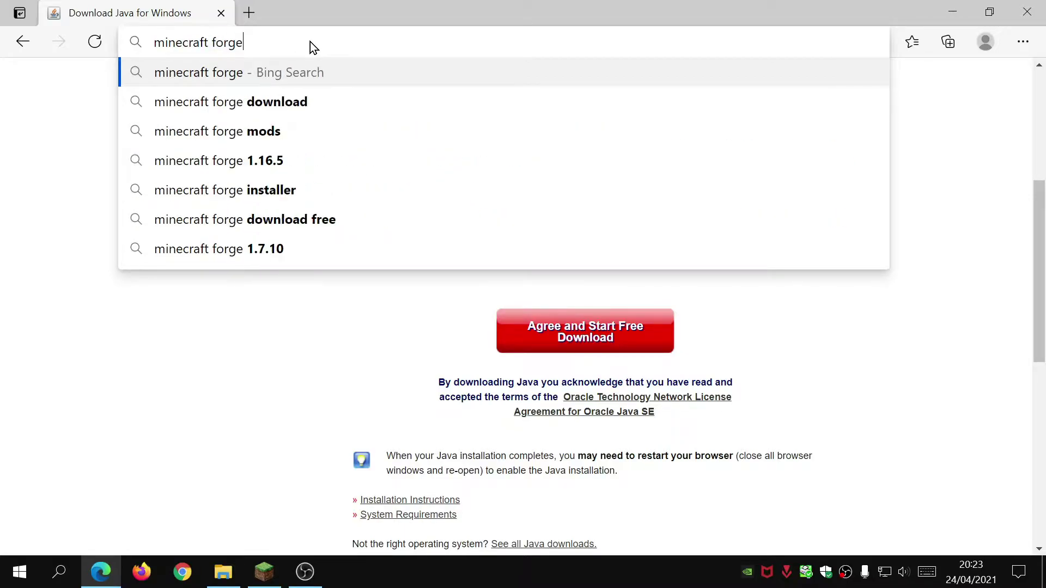
key(Return)
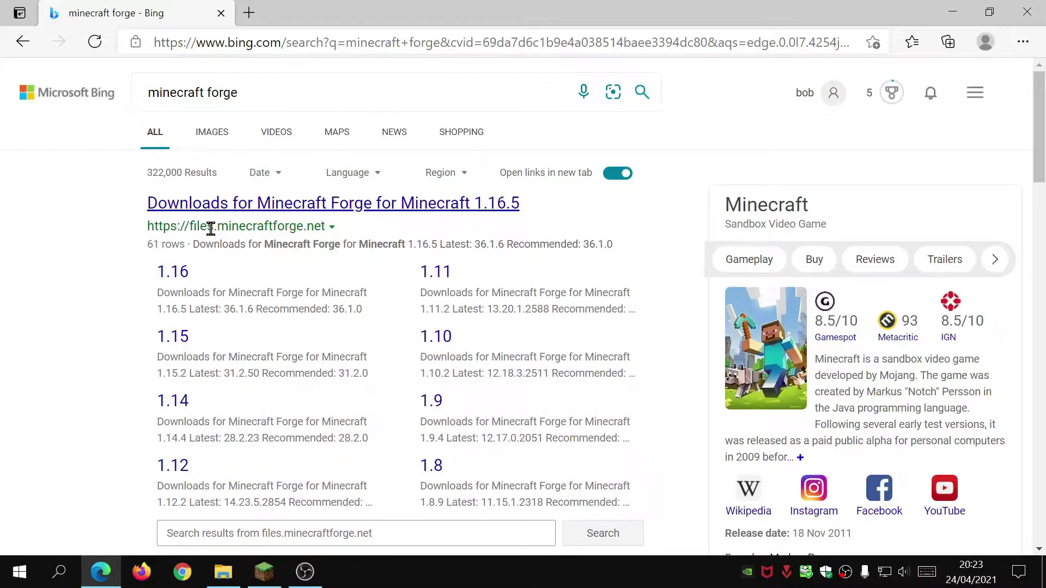
click(332, 203)
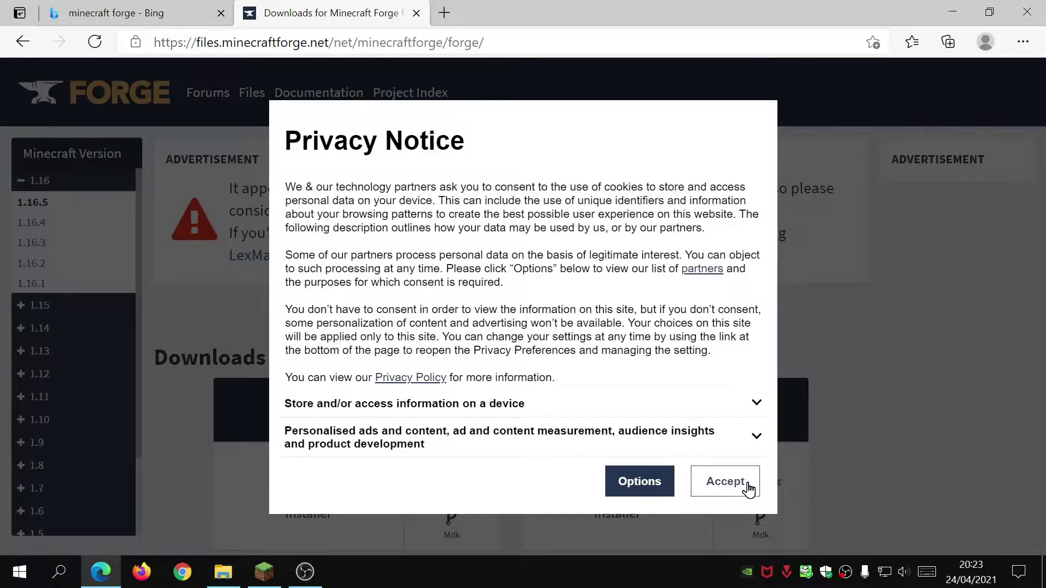
- Accept the privacy notice and download the latest 1.16.5 Forge installer, skipping the ad
click(748, 488)
scroll(482, 358, down, 3)
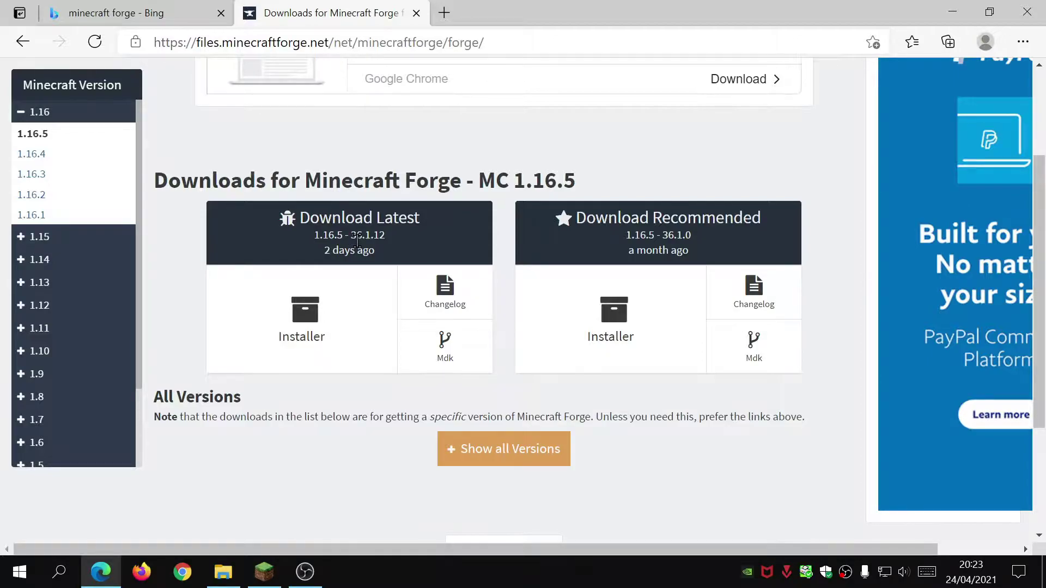
click(297, 314)
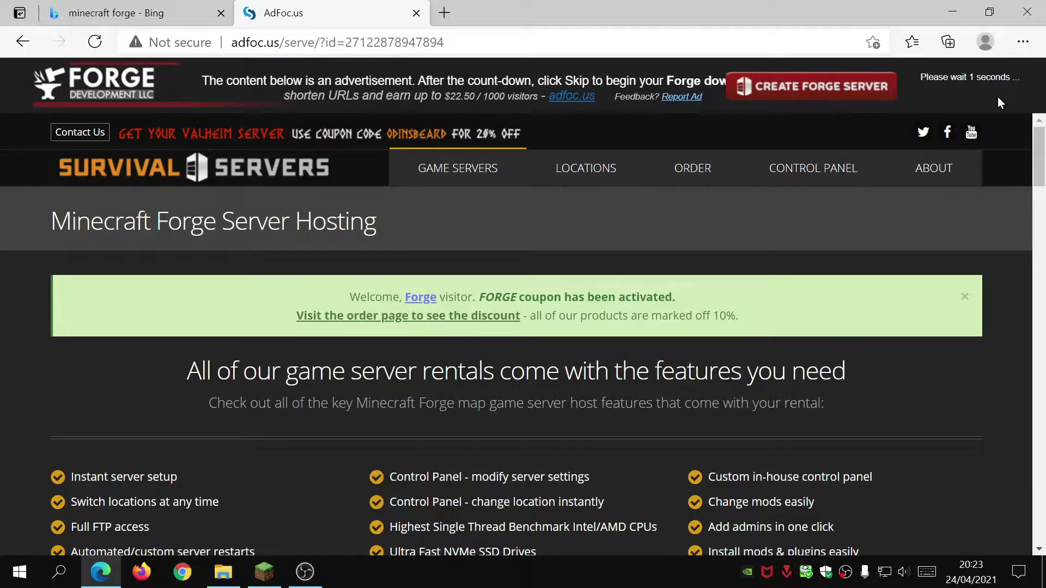
click(965, 93)
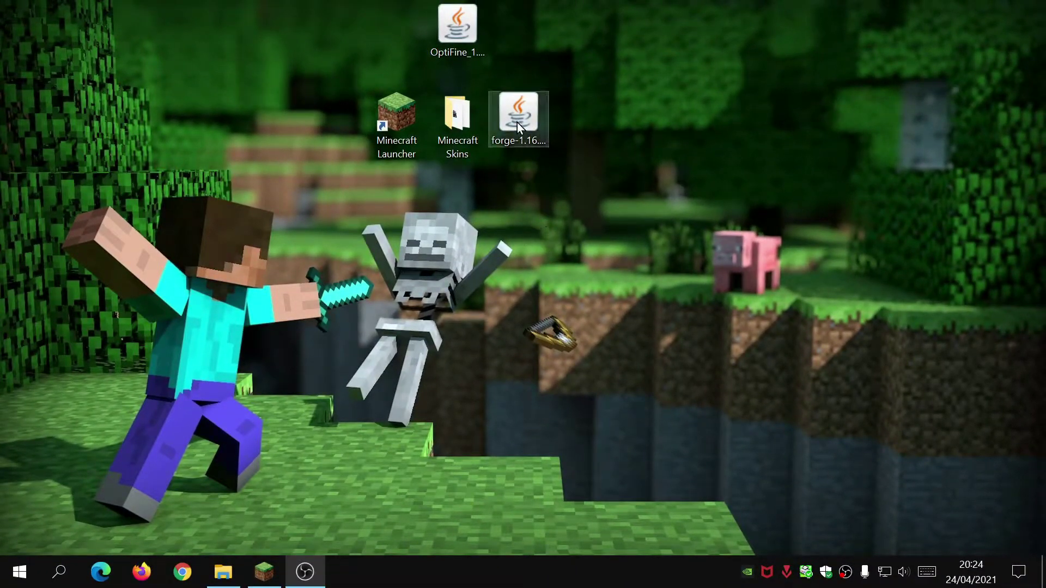
- Select the downloaded forge installer jar on the desktop, keeping its name
drag(532, 119, 527, 136)
click(526, 139)
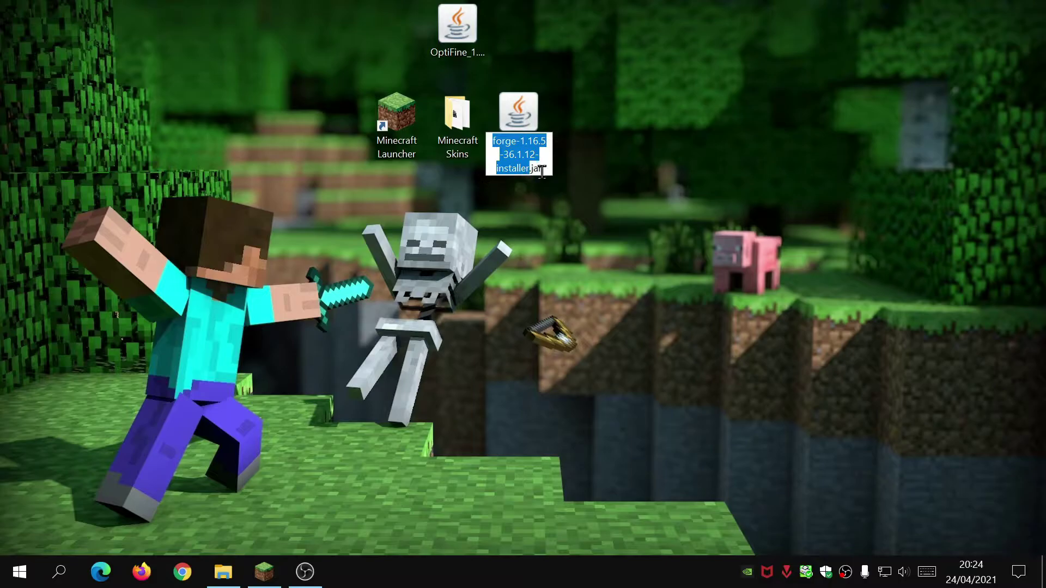
key(Return)
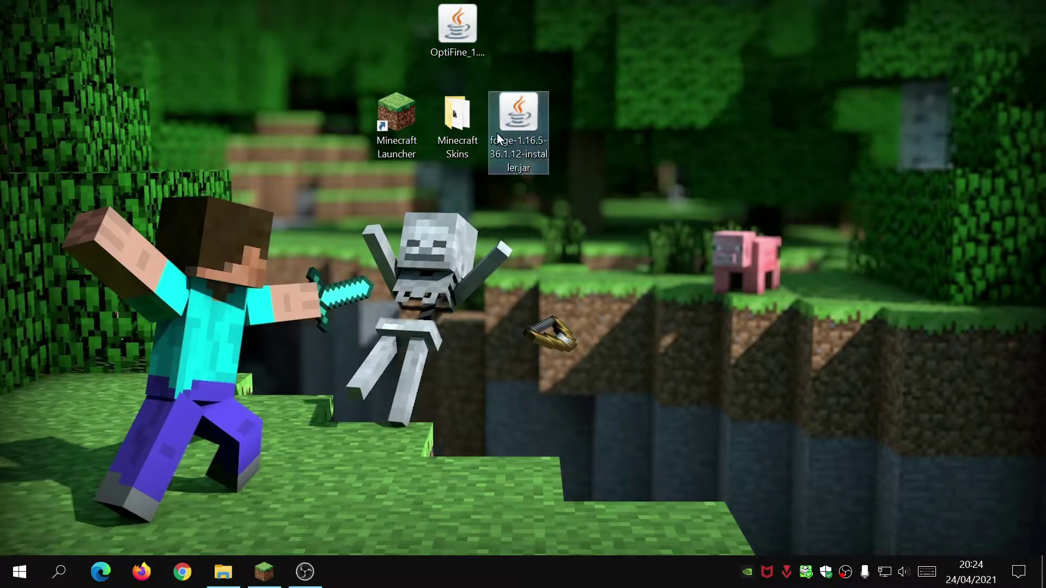
- Run forge-1.16.5-36.1.12-installer.jar with Java(TM) Platform SE binary, set to Install client
right_click(522, 119)
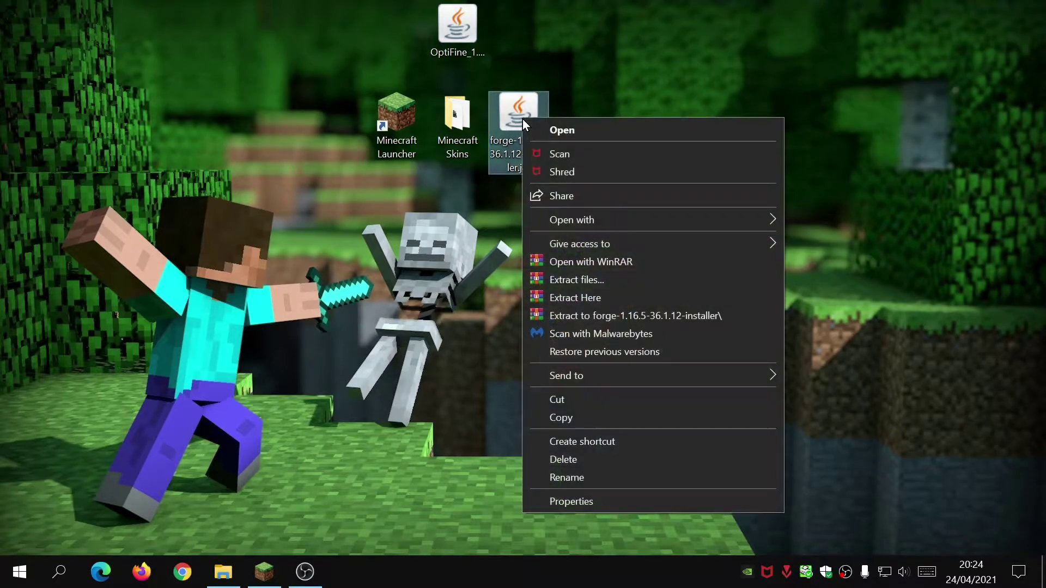
mouse_move(562, 221)
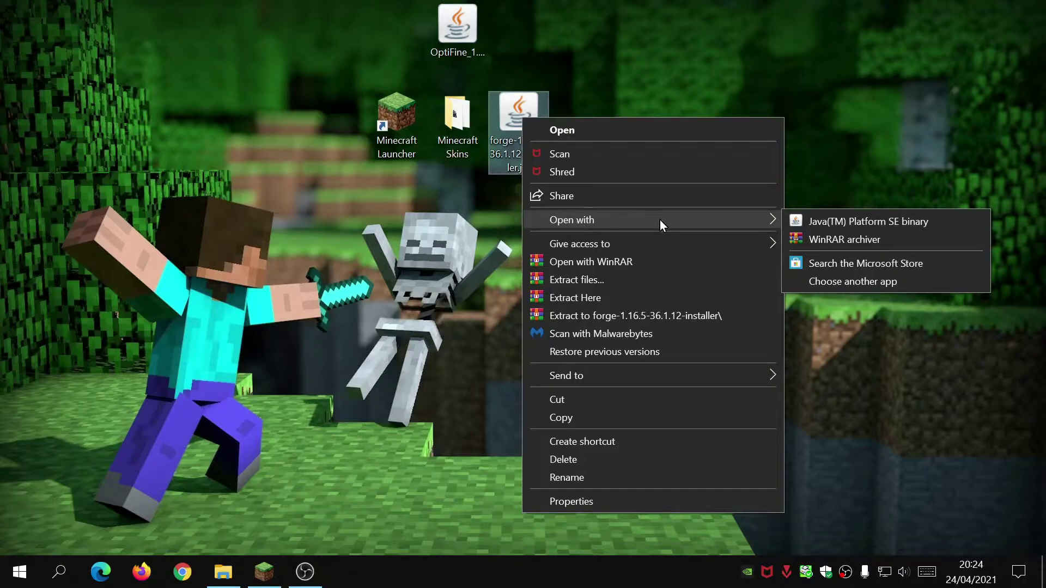
click(861, 222)
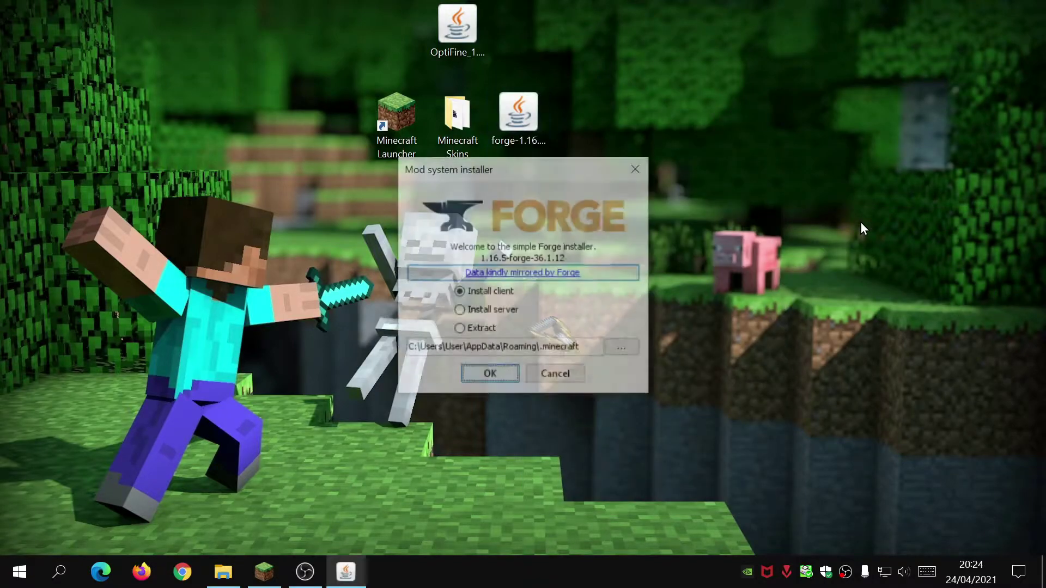
drag(485, 166, 555, 187)
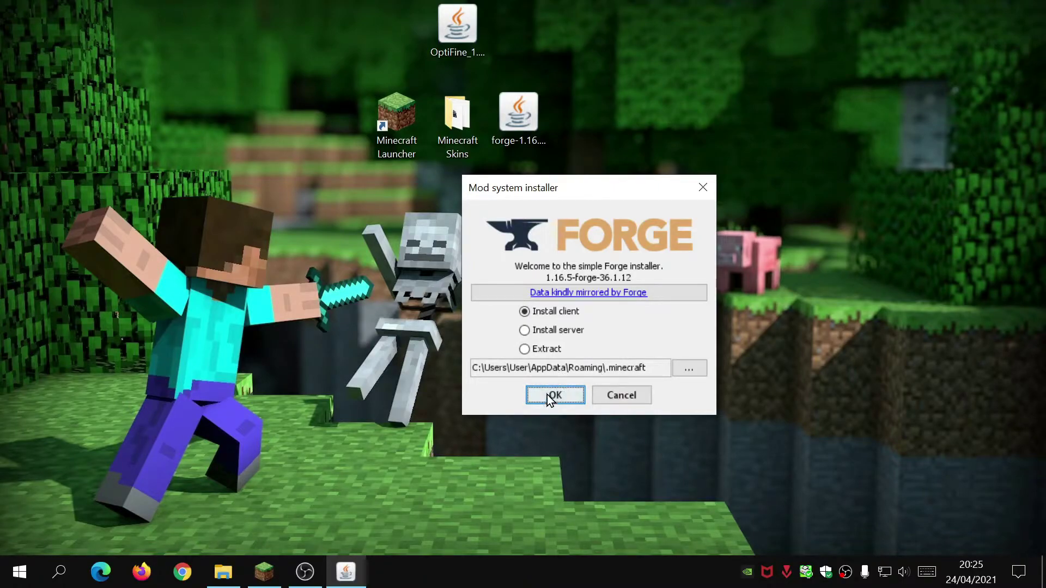
- Finish the client install and choose the forge installation in Minecraft Launcher
click(630, 403)
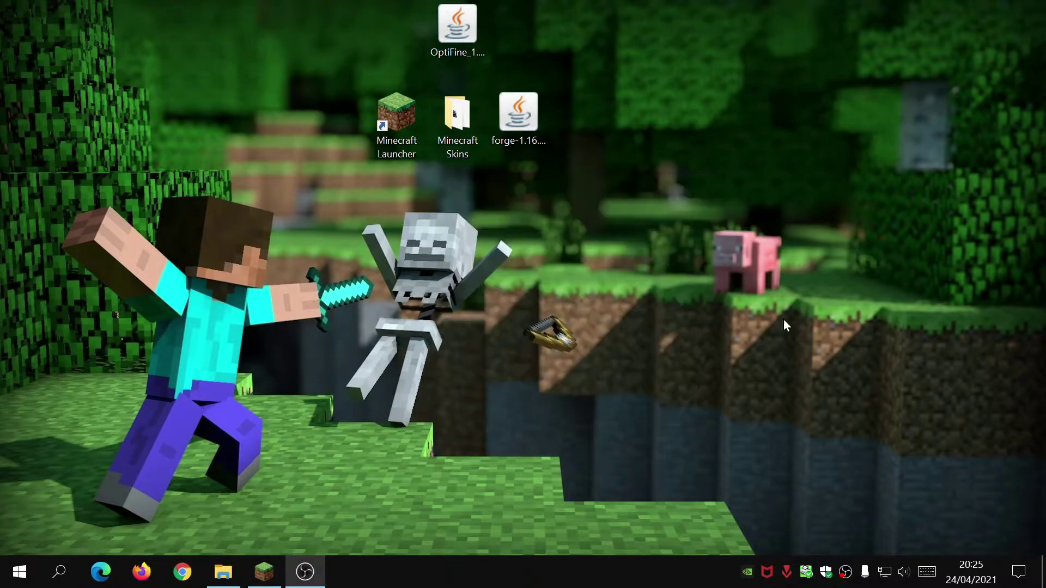
double_click(397, 148)
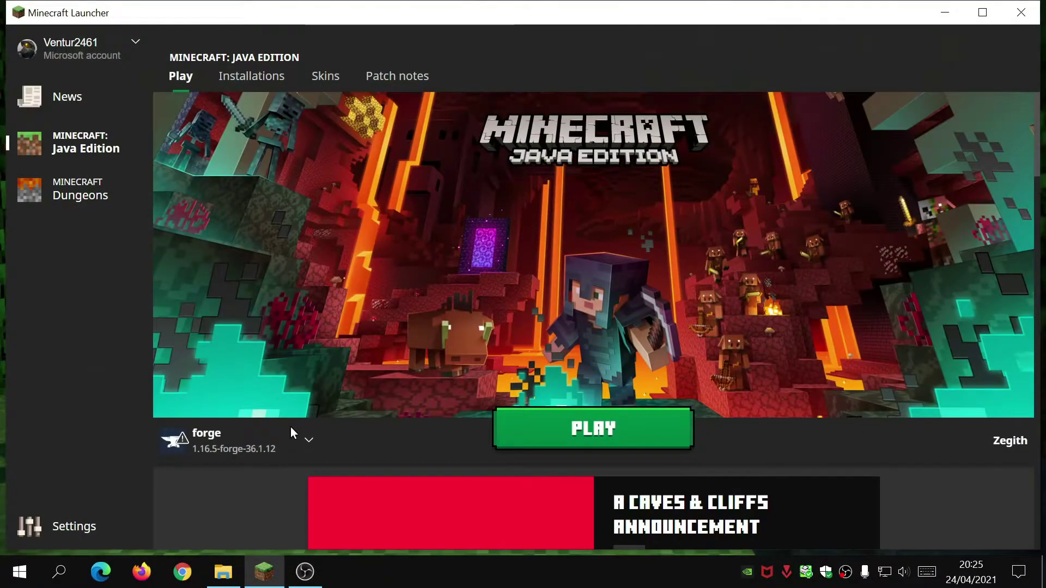
click(308, 441)
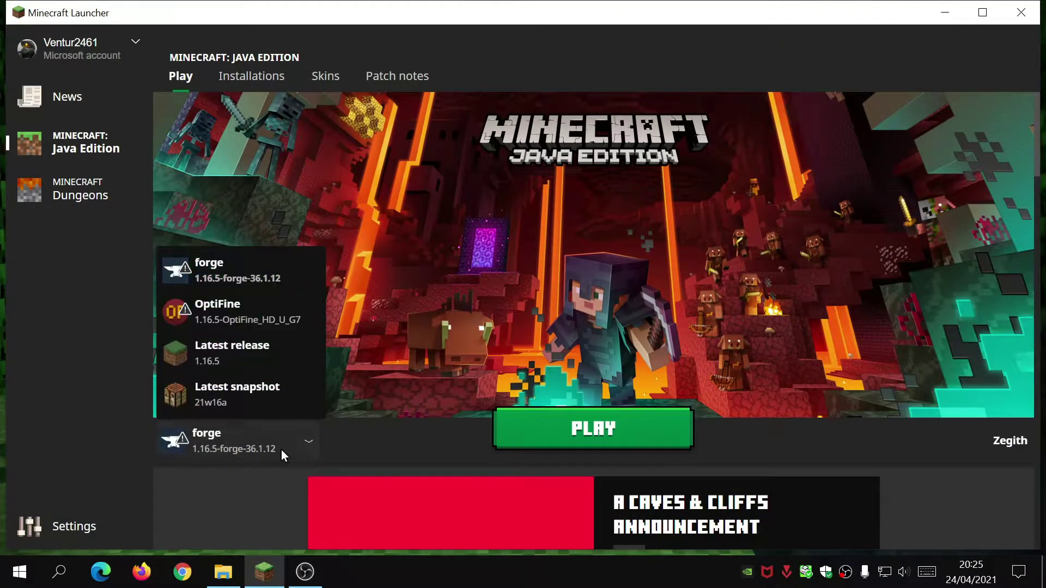
click(281, 450)
- Check forge in the Installations list, then launch the game with it
click(307, 440)
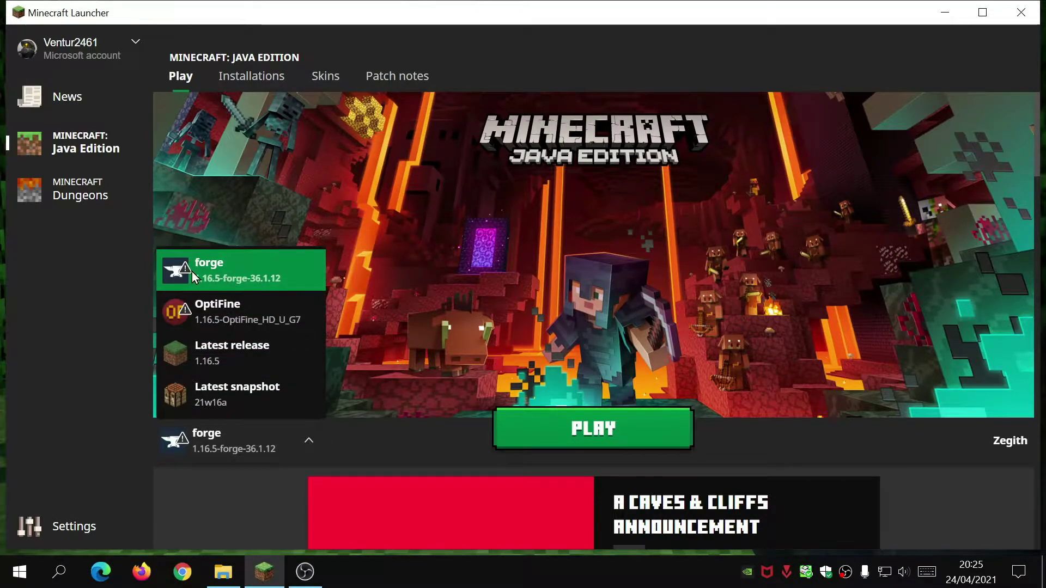
click(249, 76)
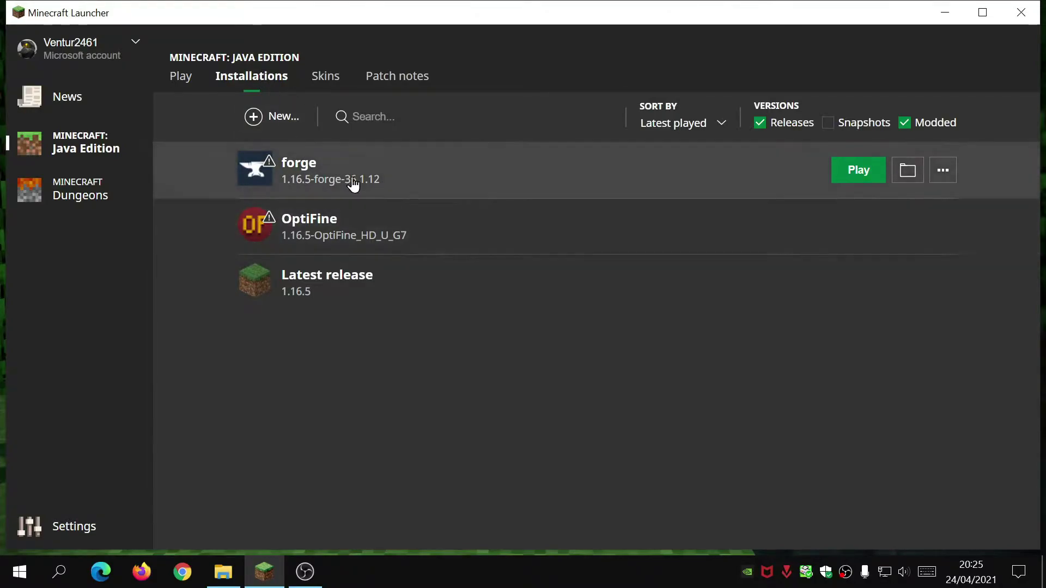
click(188, 79)
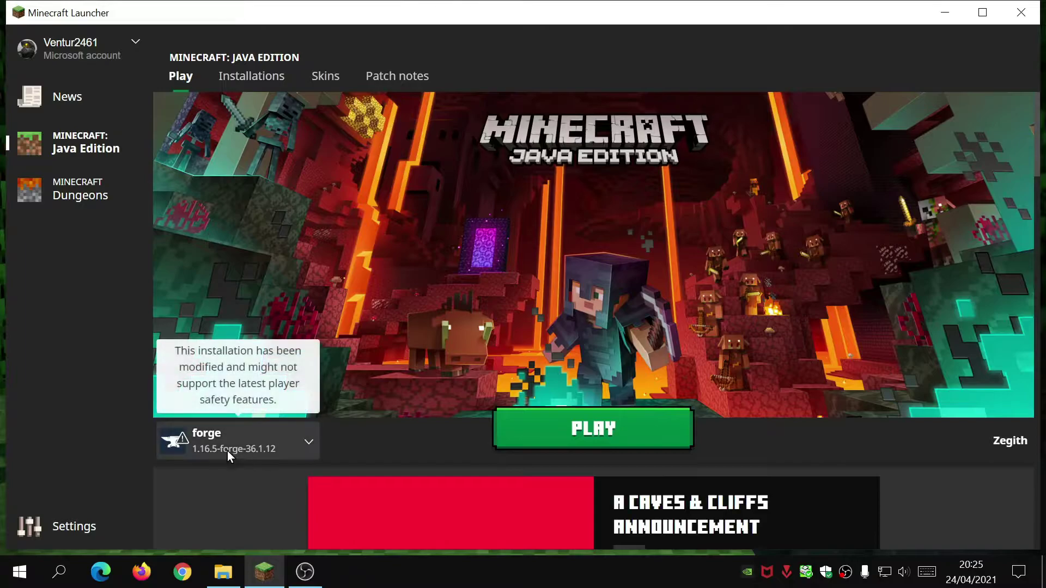
click(593, 431)
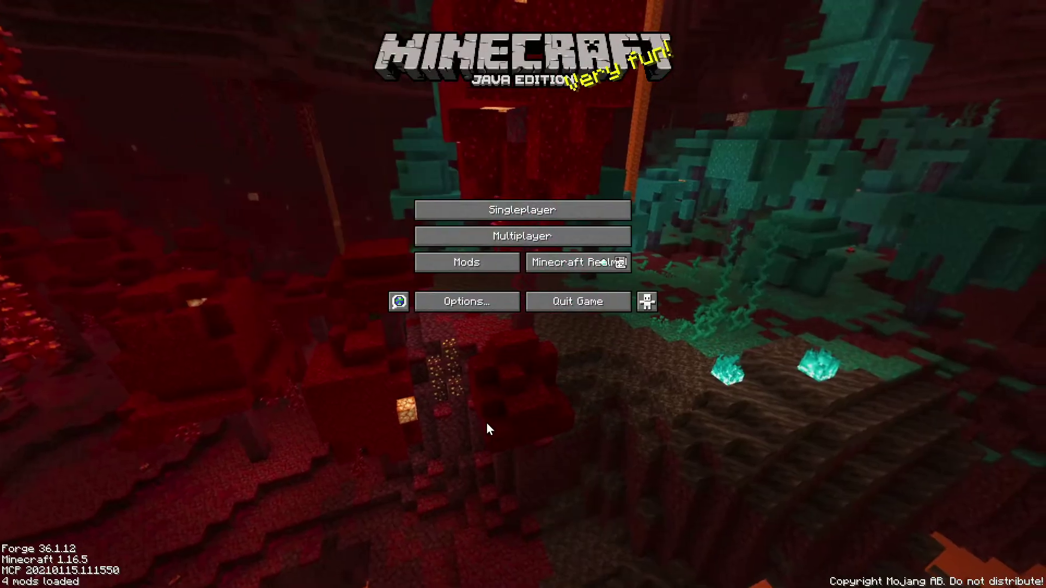
- Open the Mods screen listing Falling Tree, Forge 36.1.12 and Xaero's Minimap 21.7.1
click(468, 264)
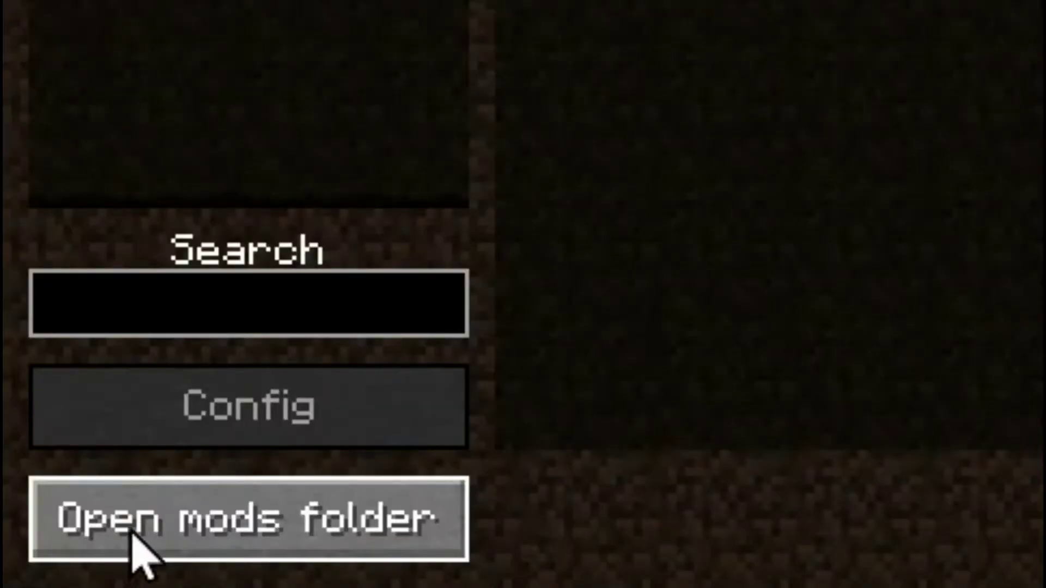
- Open the mods folder inside the forge installation's .minecraft game directory
click(168, 542)
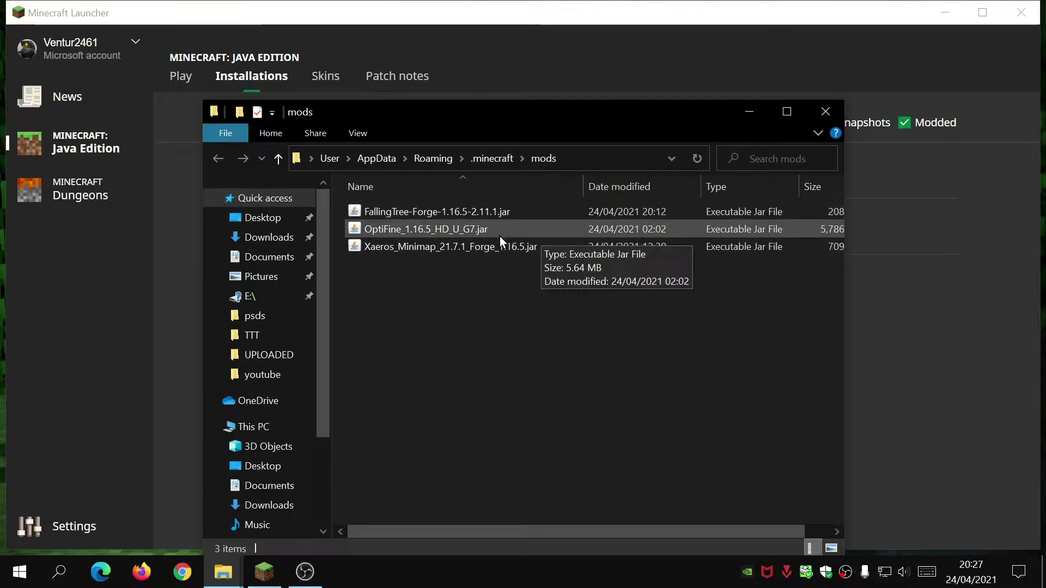
click(825, 111)
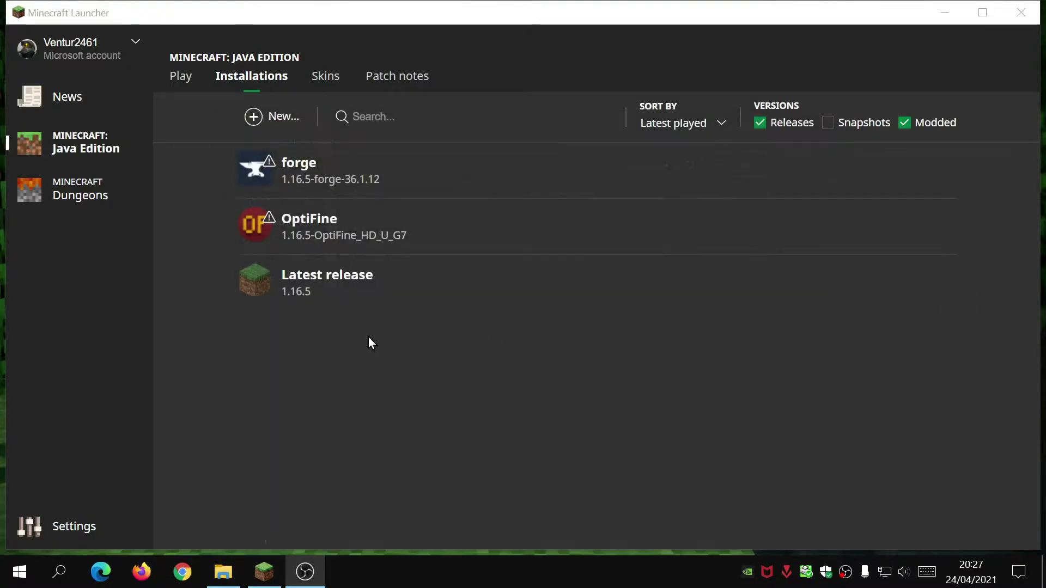
click(181, 79)
click(242, 82)
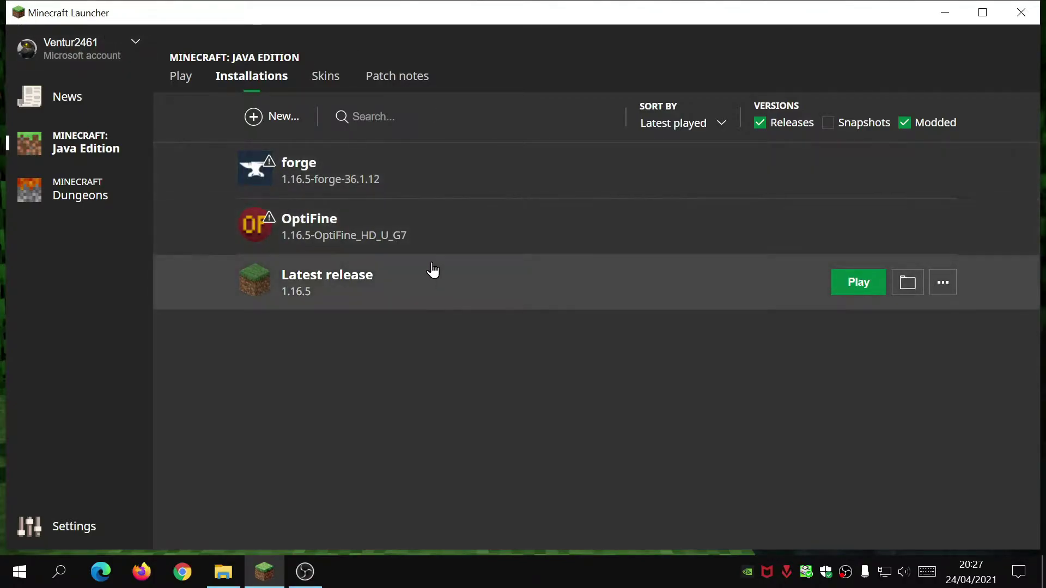
click(908, 180)
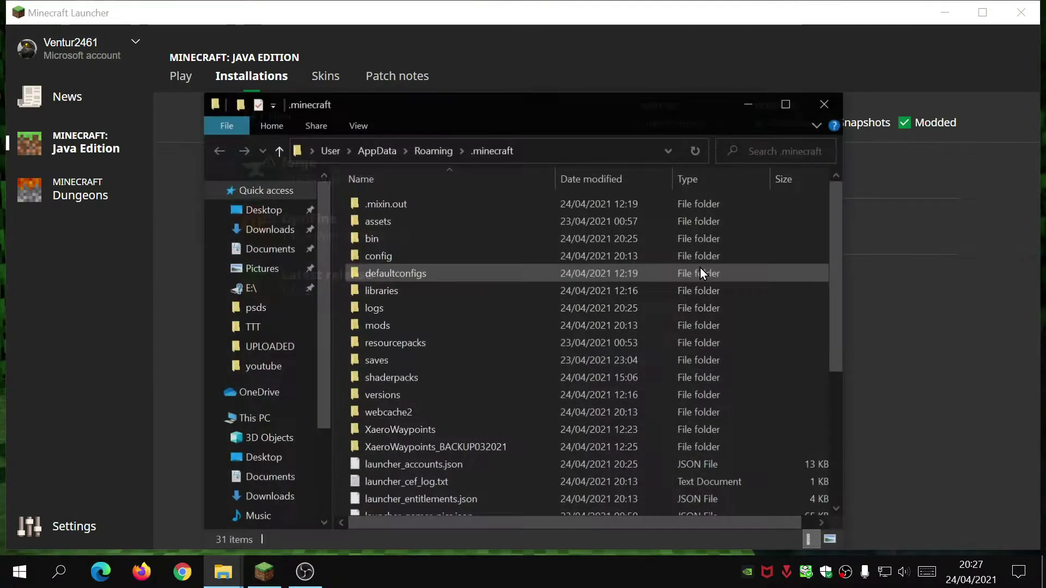
double_click(378, 326)
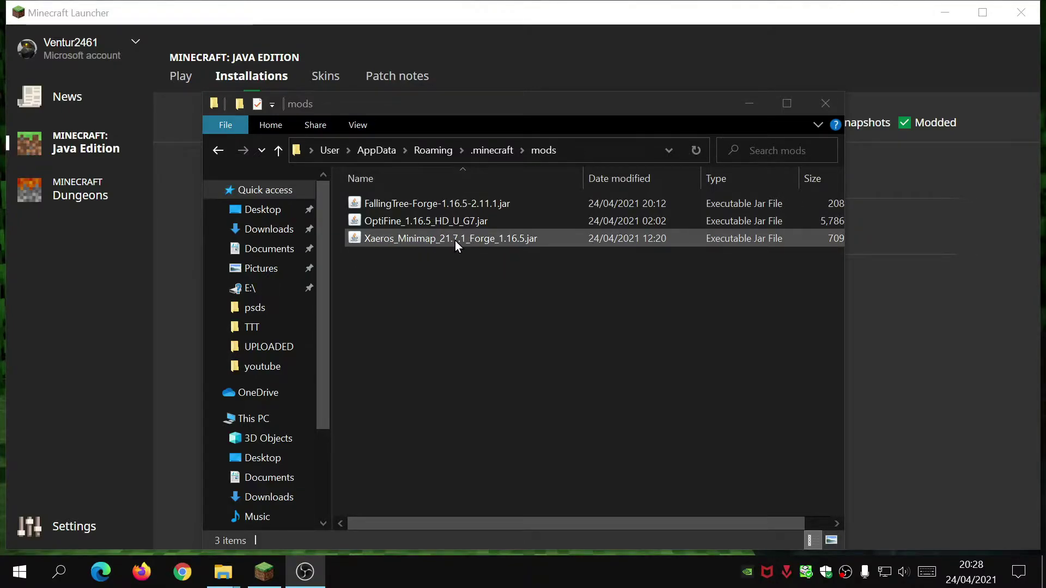
- Delete the Xaeros_Minimap, FallingTree-Forge and OptiFine jars from the mods folder
drag(529, 285, 469, 239)
key(Delete)
click(445, 201)
key(Delete)
click(467, 203)
key(Delete)
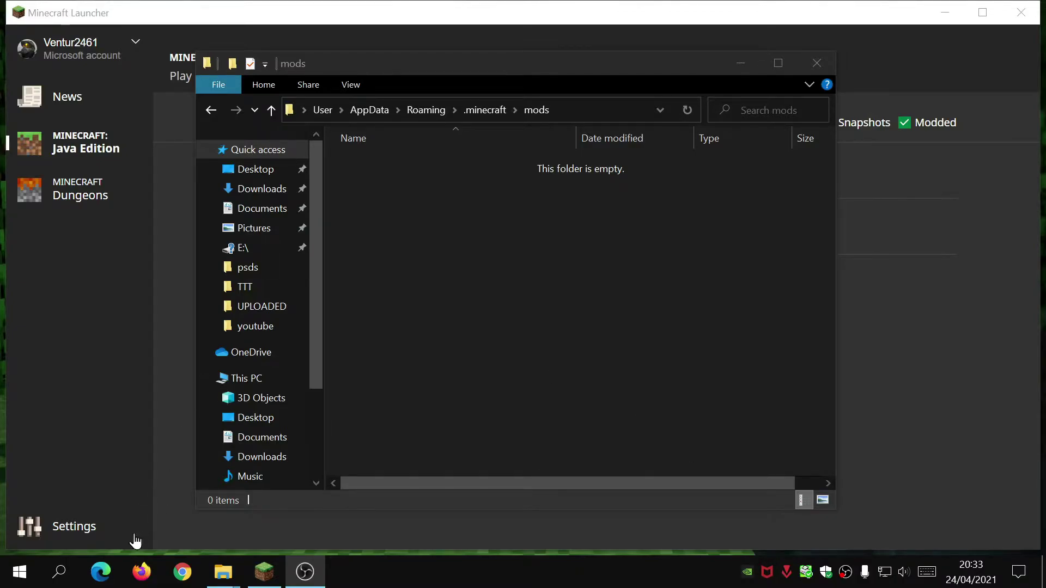
- Open minecraftmods.com in the browser
click(100, 572)
click(444, 43)
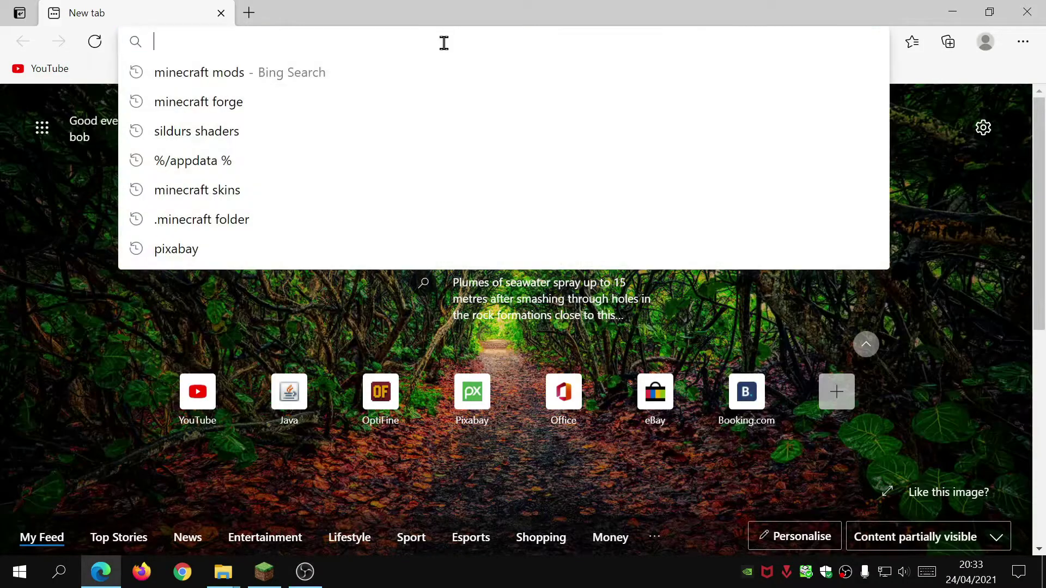
text(minecraftmods.com)
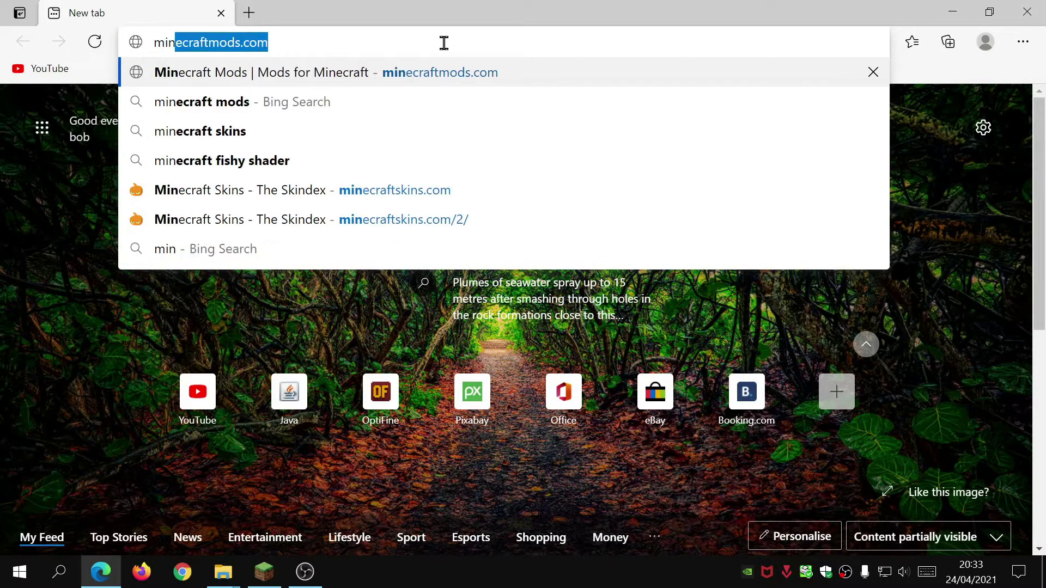
key(Return)
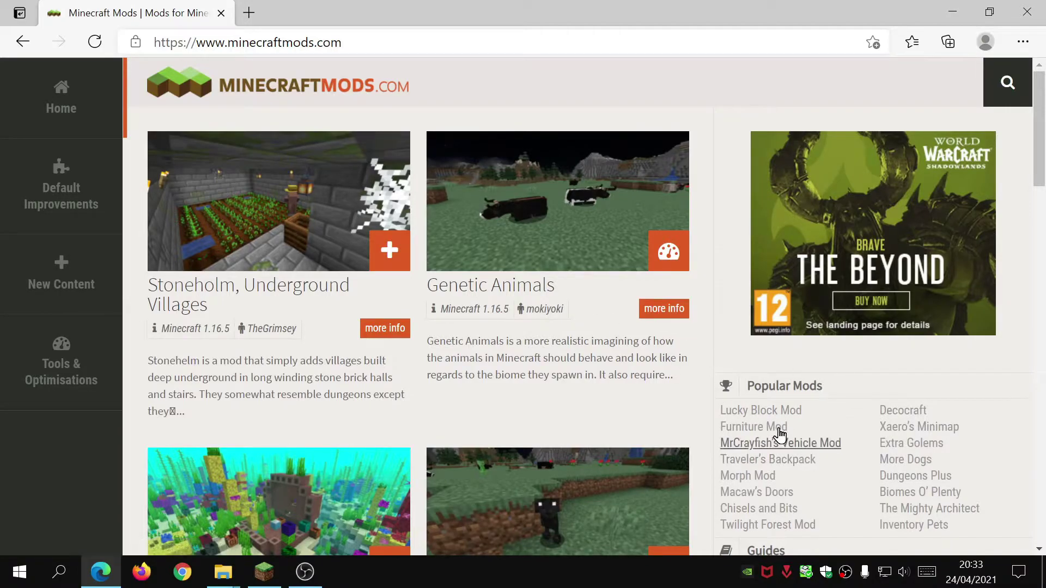
- Open the Xaero's Minimap 1.16.5 page and follow its Download link
scroll(784, 382, down, 1)
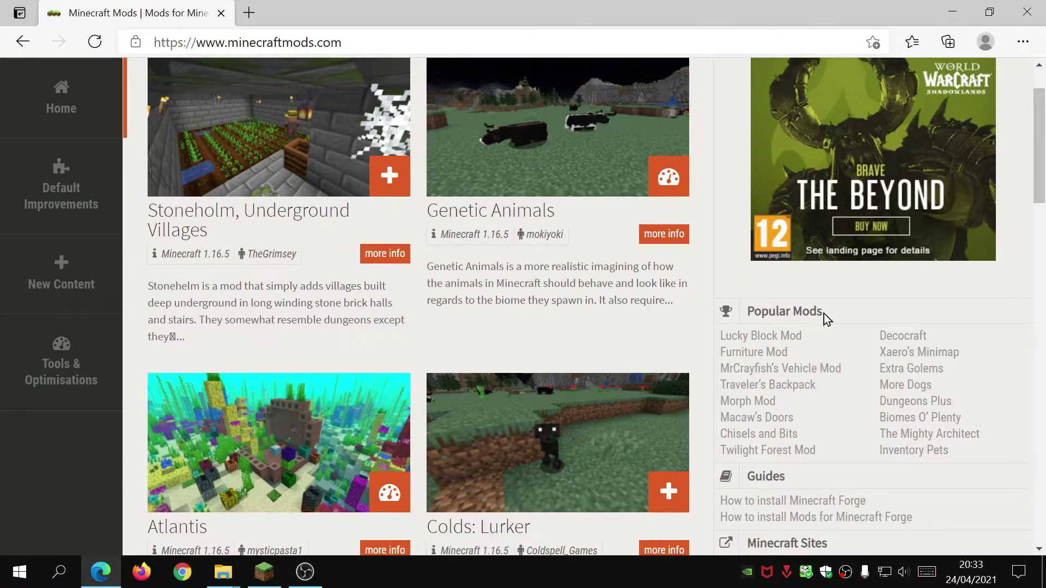
click(901, 353)
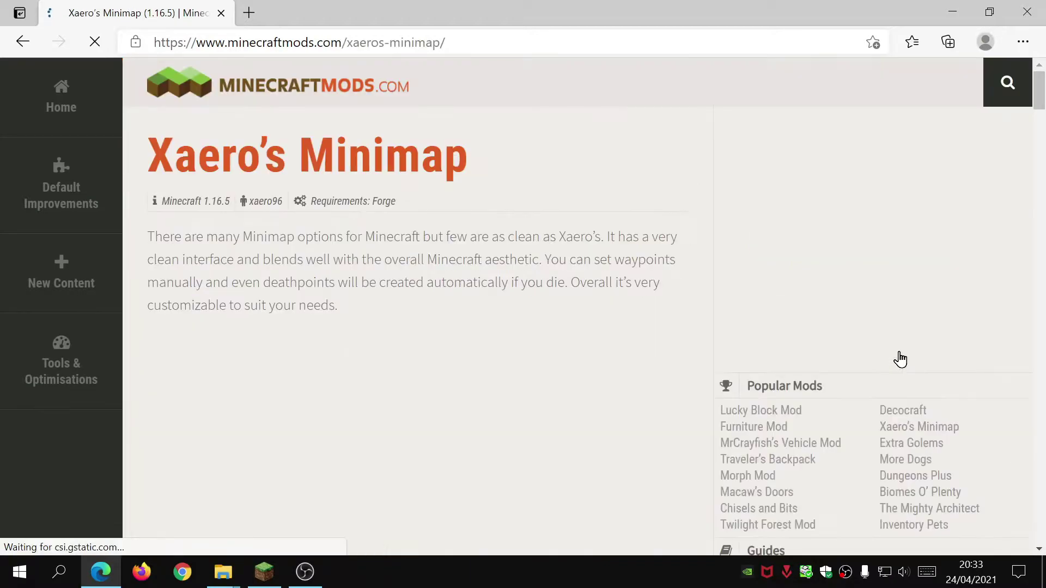
scroll(641, 408, down, 4)
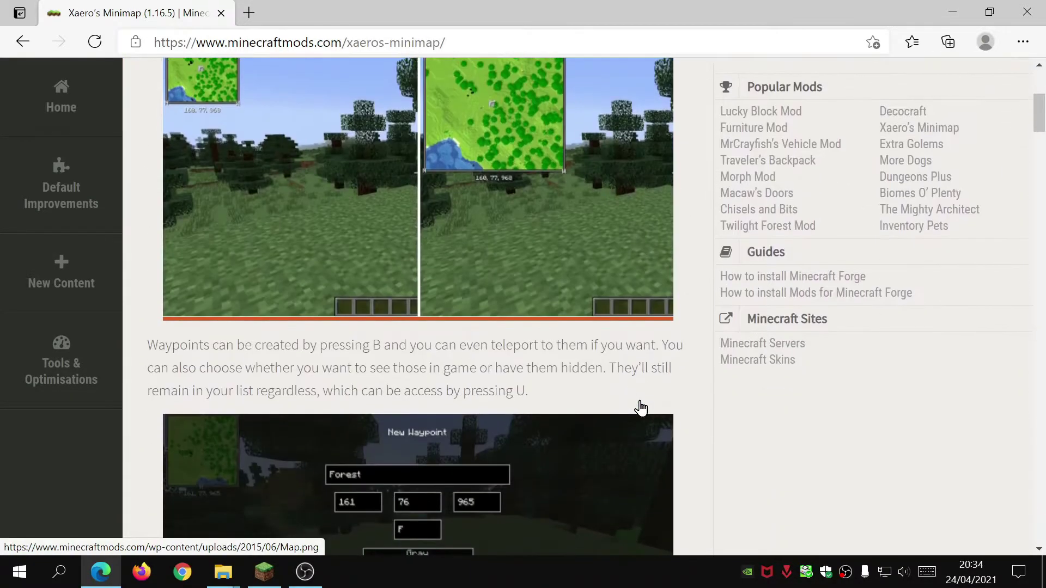
scroll(640, 407, up, 4)
scroll(641, 404, down, 9)
scroll(642, 401, down, 15)
scroll(657, 406, up, 8)
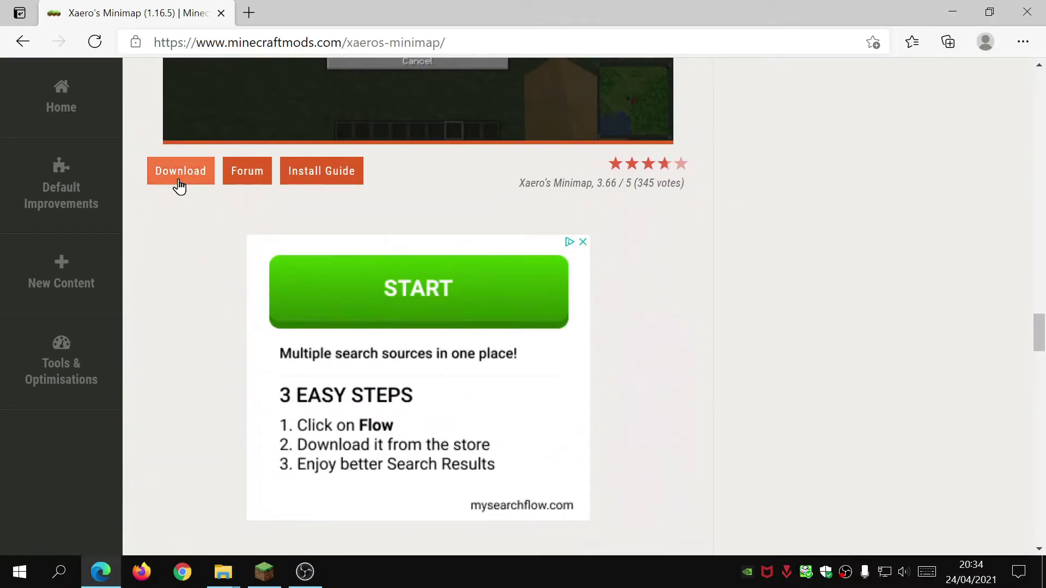
click(179, 186)
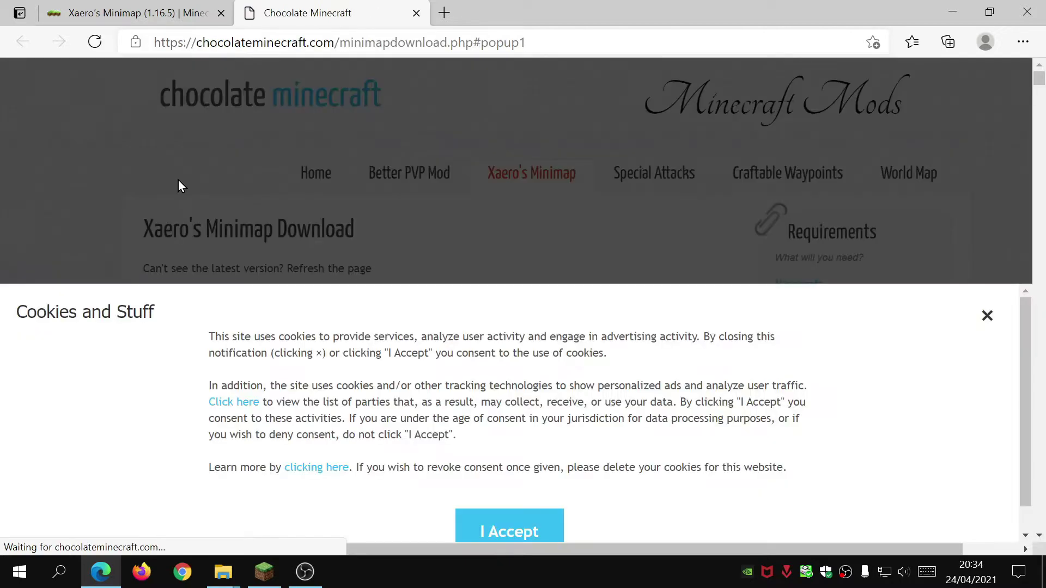
- Accept the cookie notice and download the minimap jar from the 1.16.5 - 1.16.2 (Forge) mirror
click(536, 526)
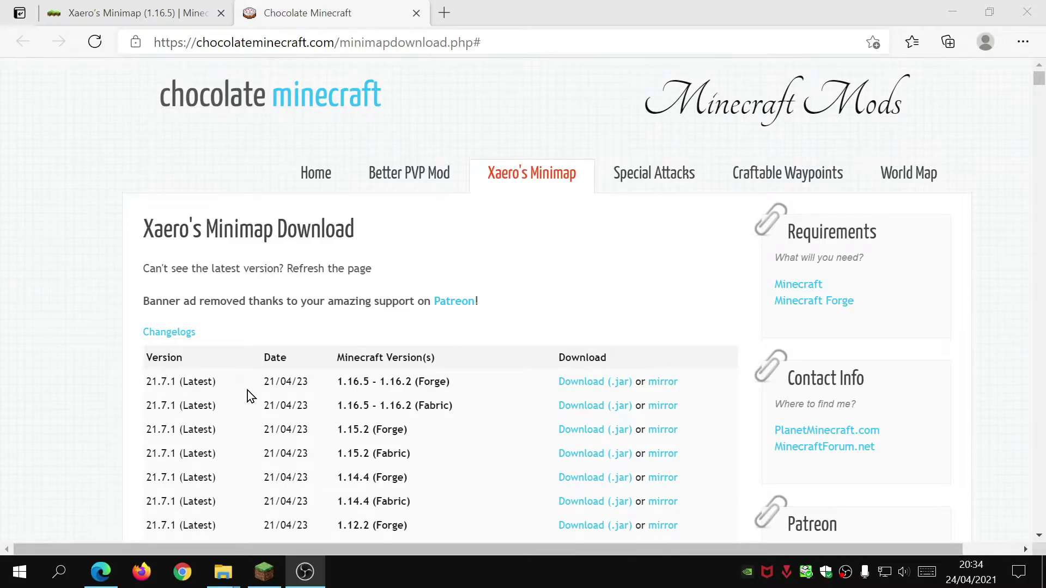
drag(450, 383, 416, 382)
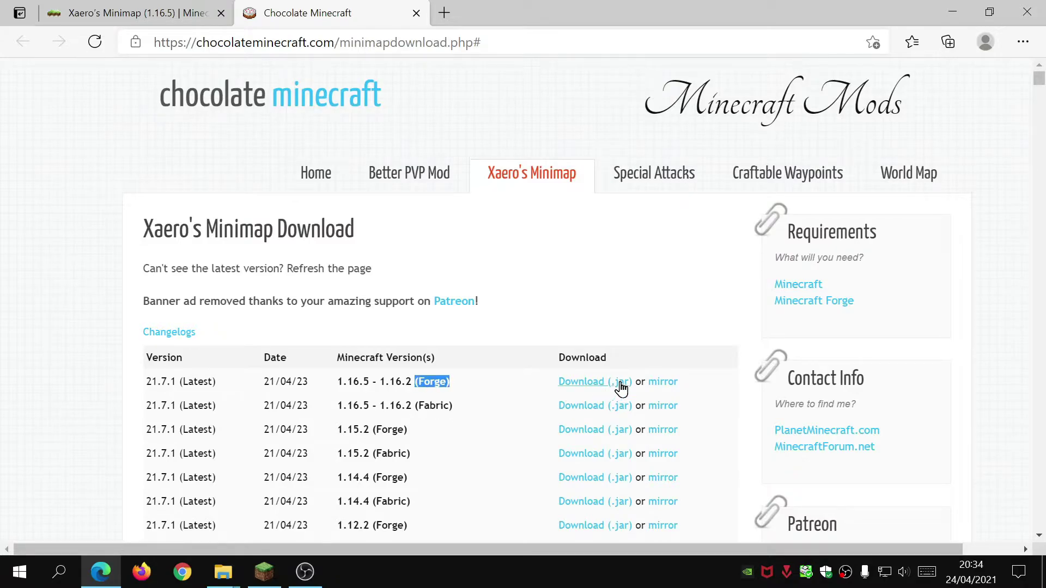
click(663, 384)
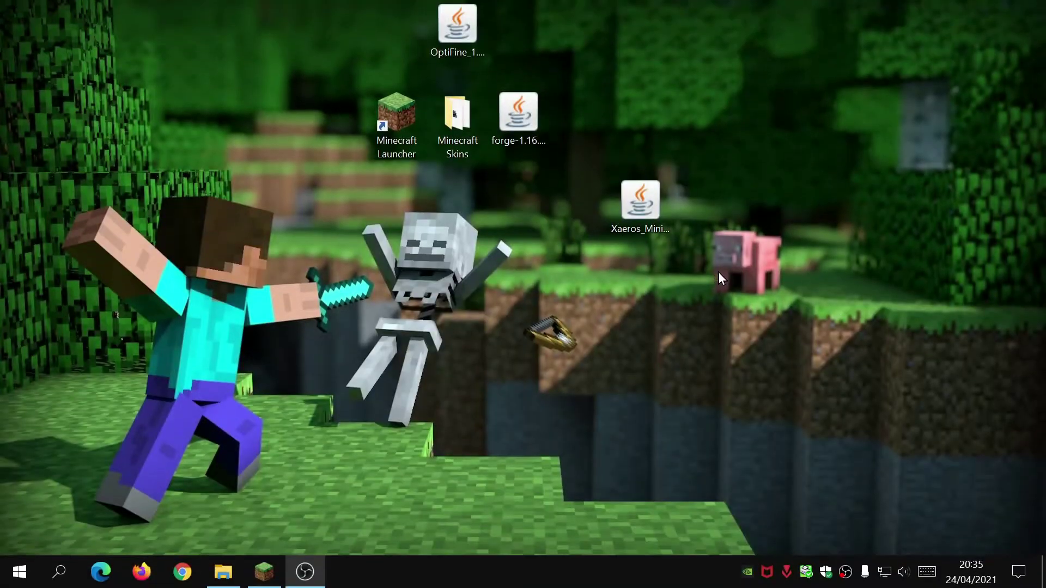
- Open the forge installation's mods folder from the launcher's Installations tab
click(631, 230)
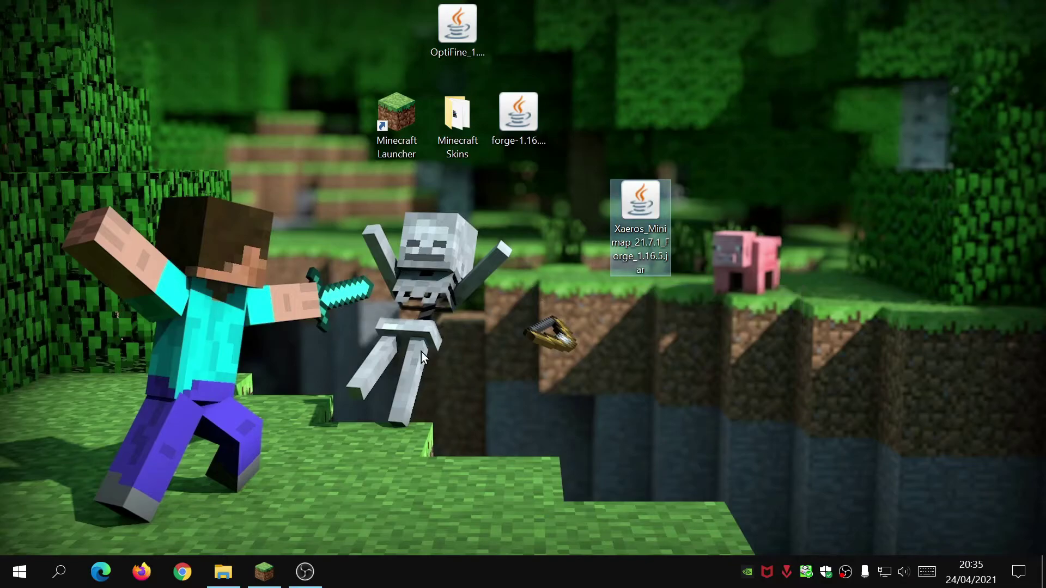
click(264, 572)
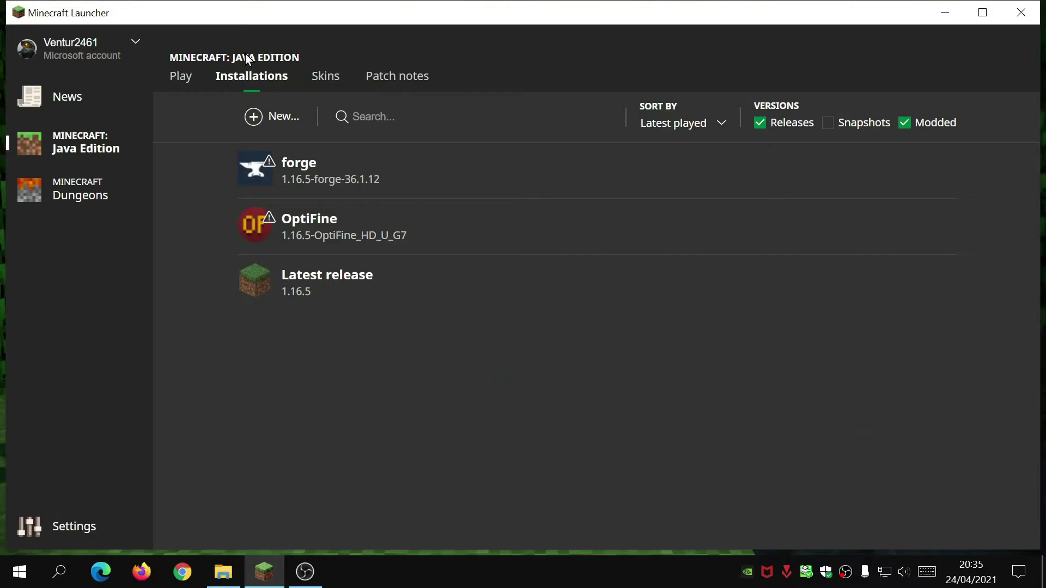
click(191, 80)
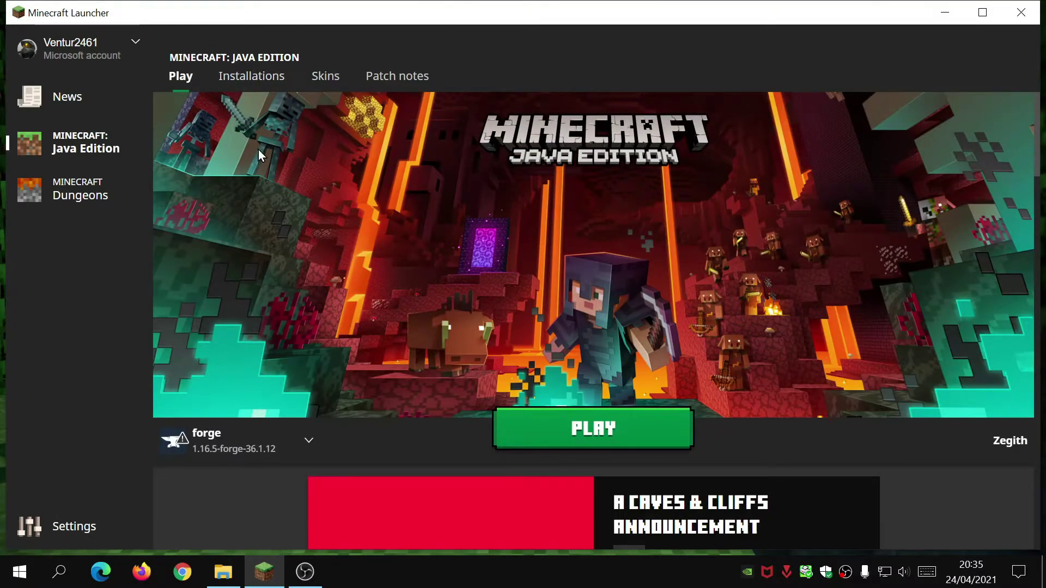
click(248, 76)
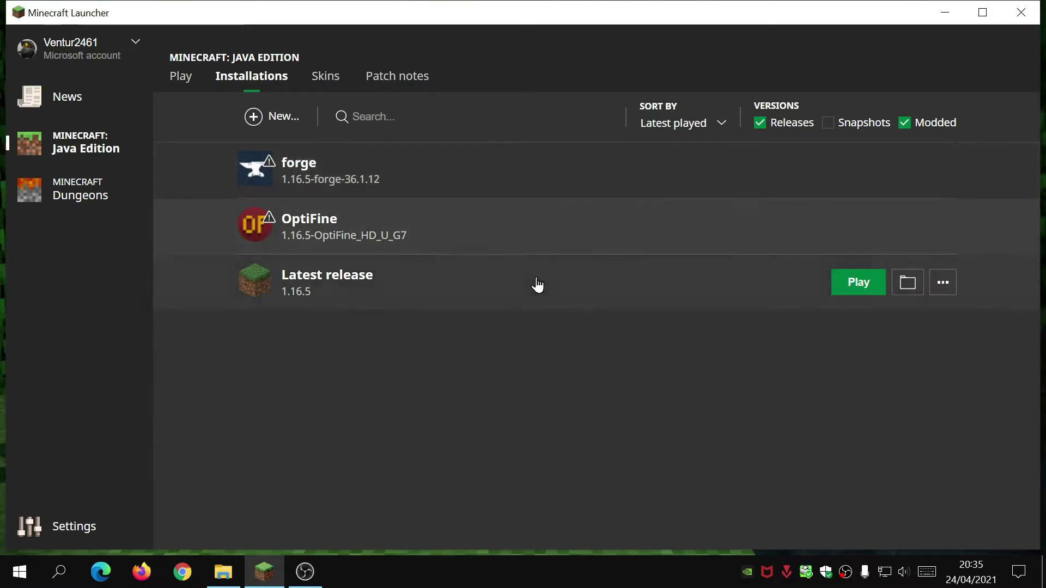
click(911, 177)
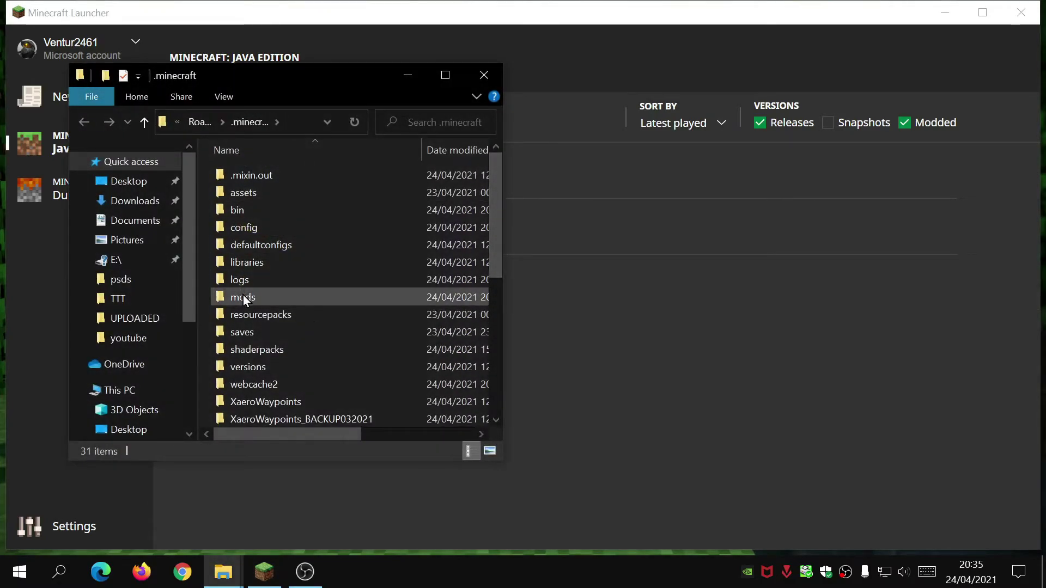
double_click(243, 297)
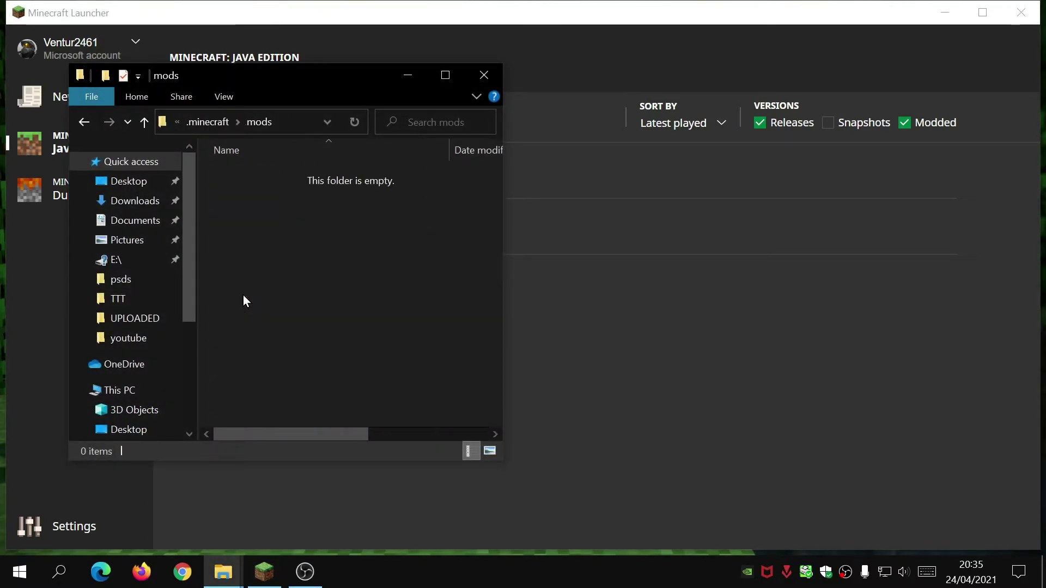
- Move Xaeros_Minimap_21.7.1_Forge_1.16.5.jar from the desktop into the mods folder
drag(343, 84, 412, 89)
click(634, 72)
click(945, 13)
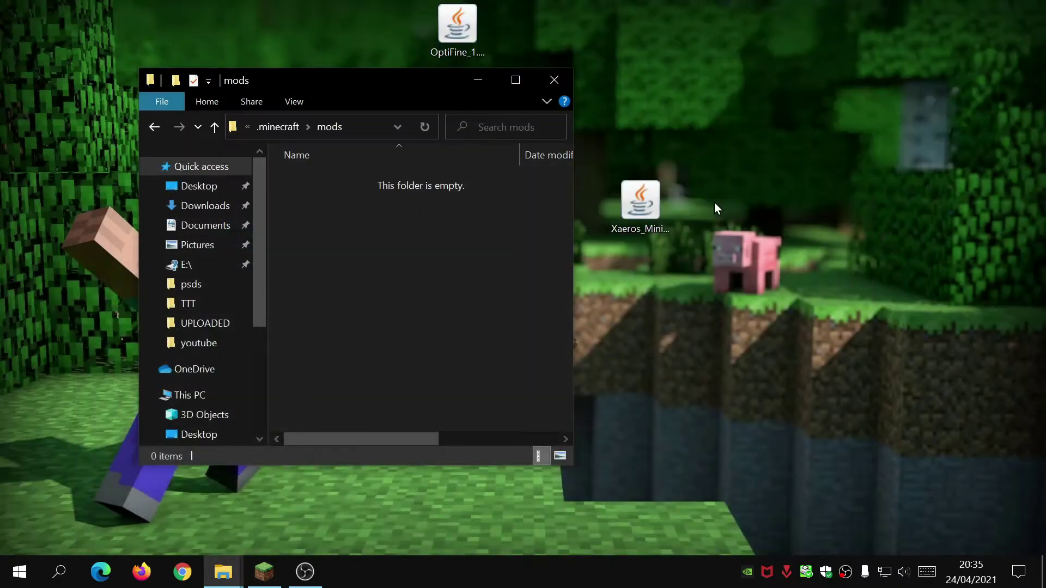
click(638, 207)
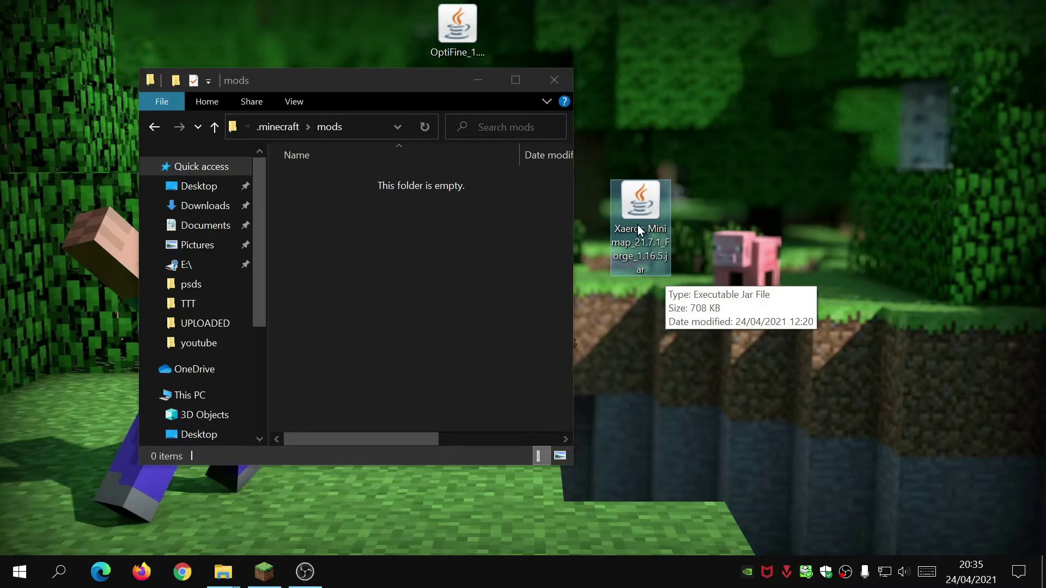
drag(641, 231, 342, 318)
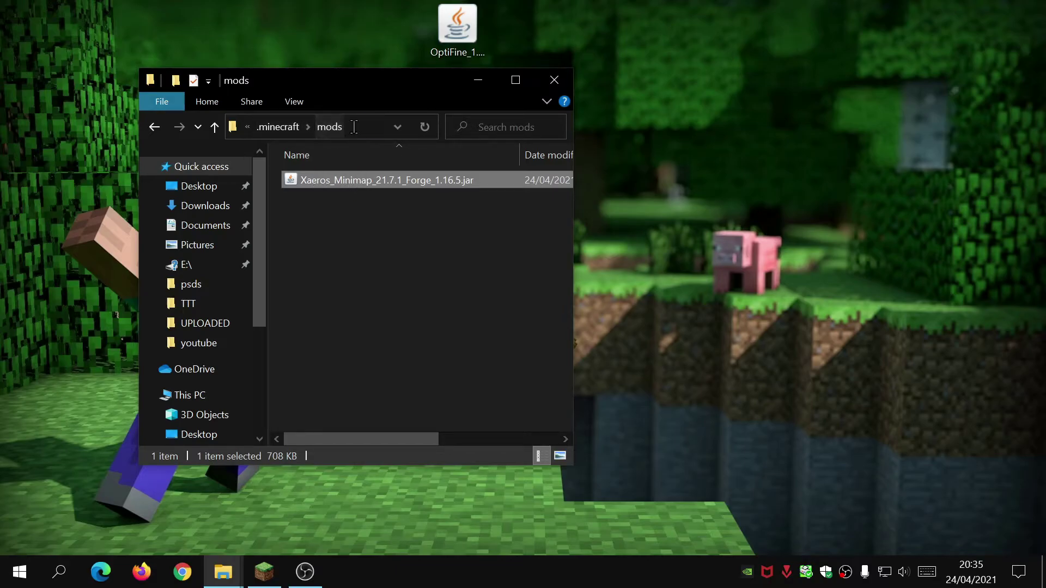
- Check the mods folder's full path, clear the selection and return to the launcher
click(319, 135)
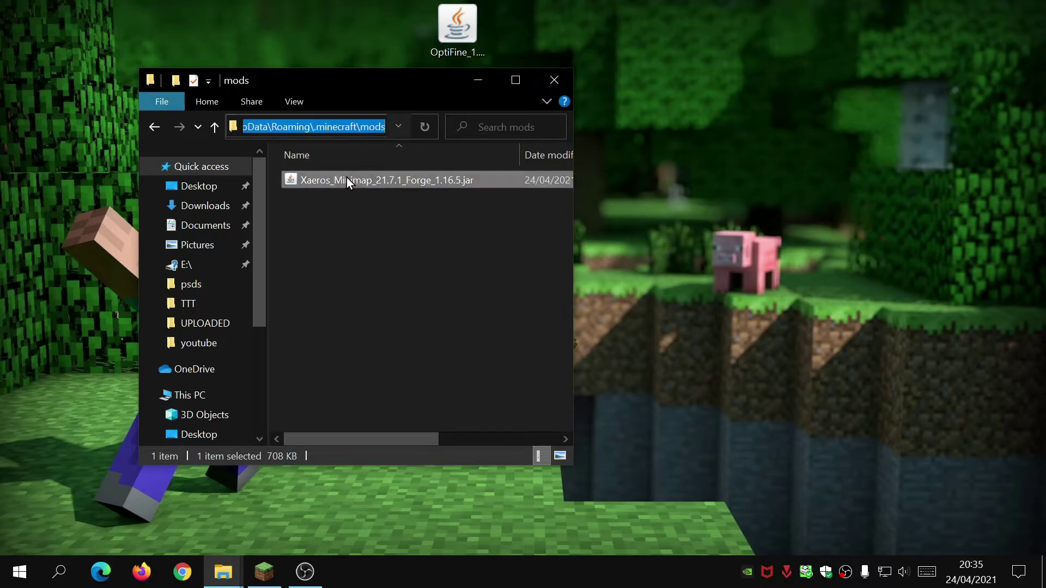
click(364, 181)
click(359, 231)
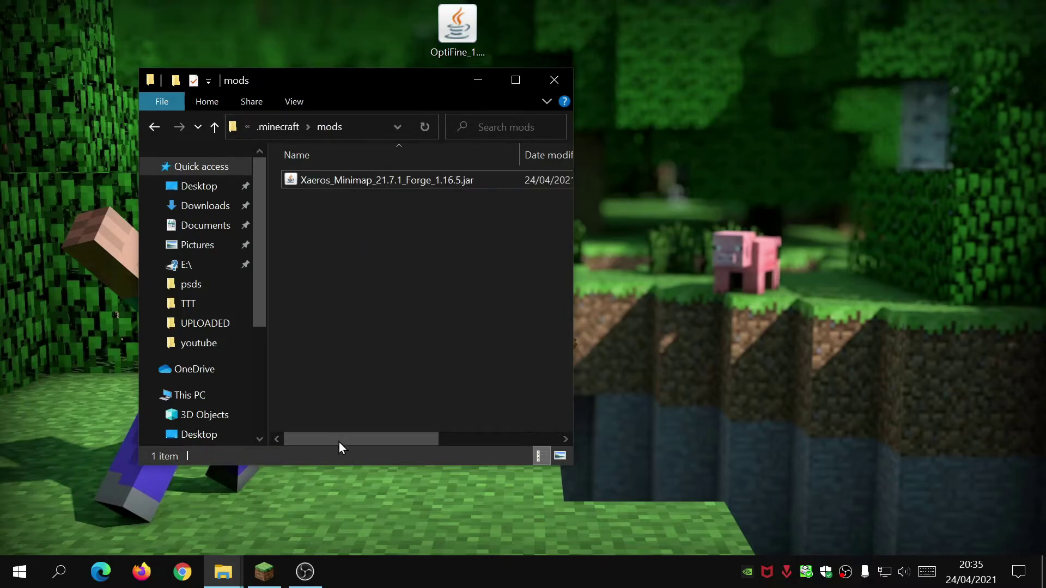
click(264, 571)
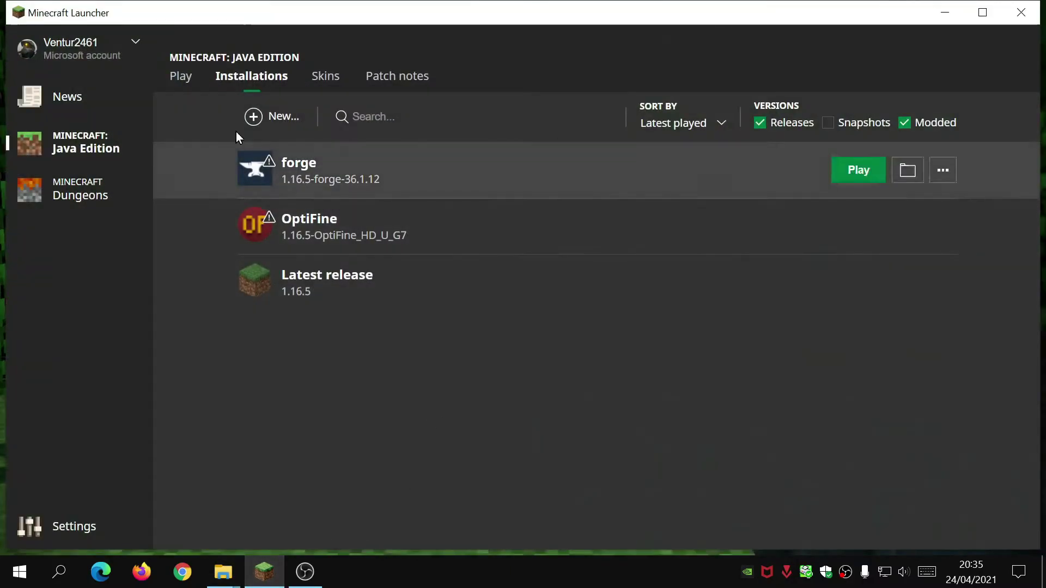
- Launch the forge 1.16.5-forge-36.1.12 installation from the launcher's Play screen
click(181, 76)
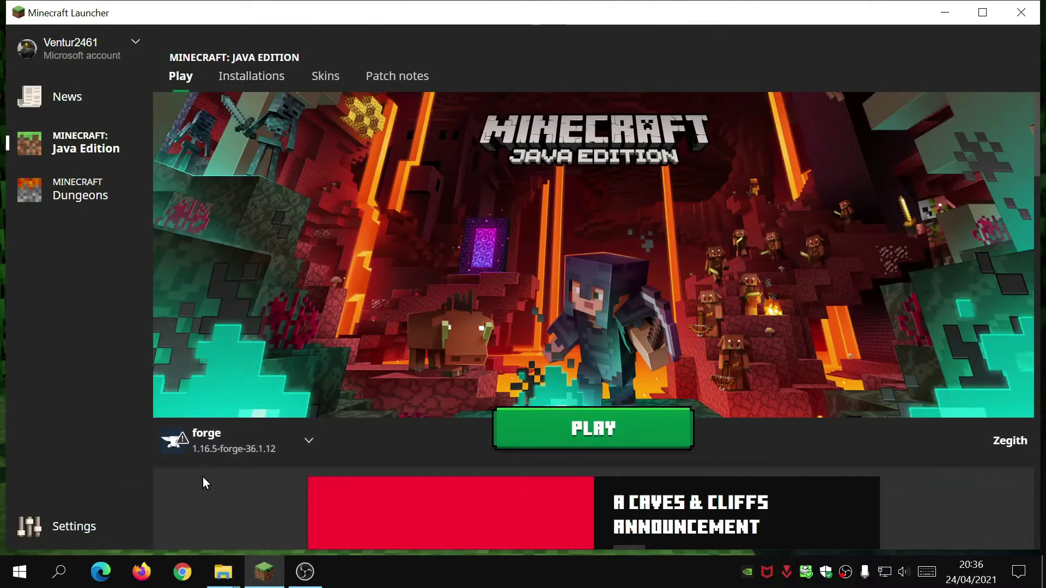
click(216, 438)
click(227, 453)
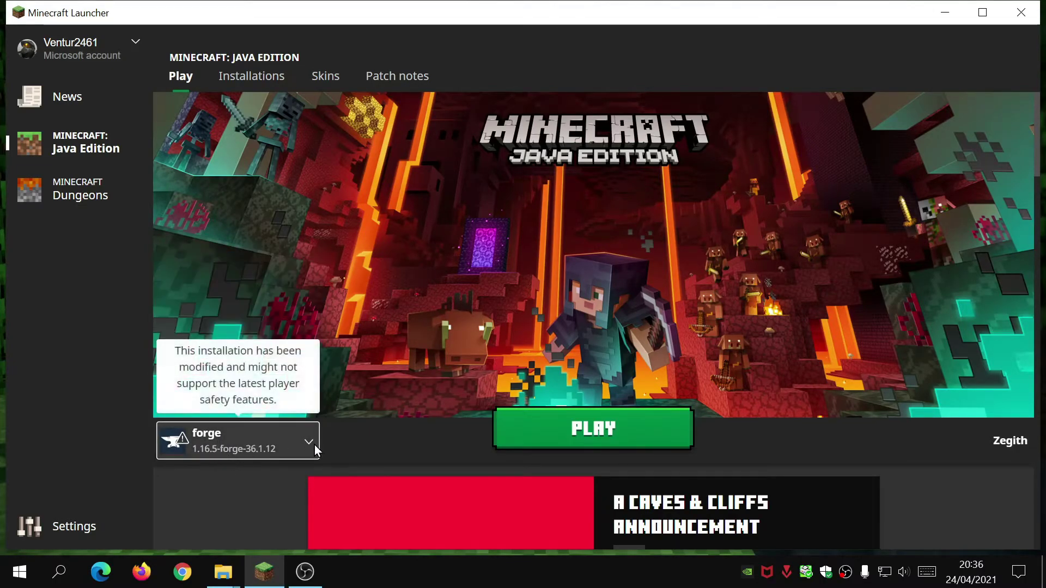
click(235, 443)
click(235, 443)
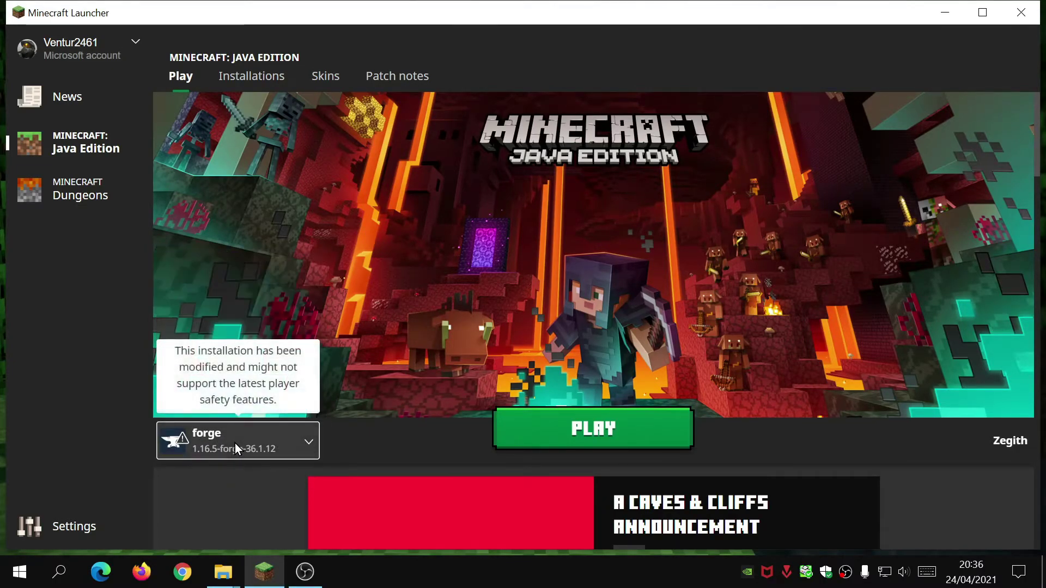
click(579, 442)
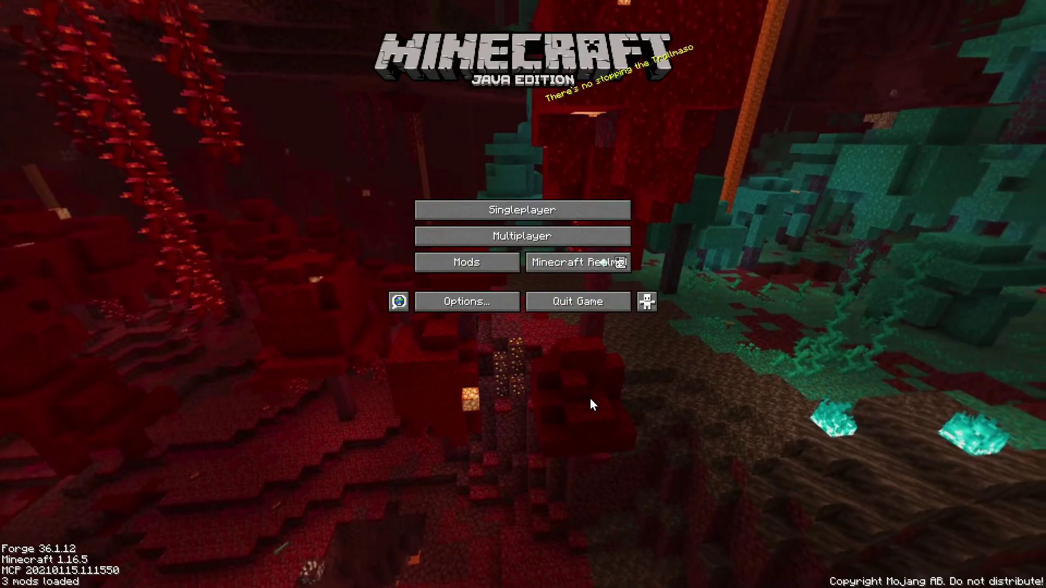
- Confirm Xaero's Minimap 21.7.1 in the mod list, then load the singleplayer New World
click(472, 262)
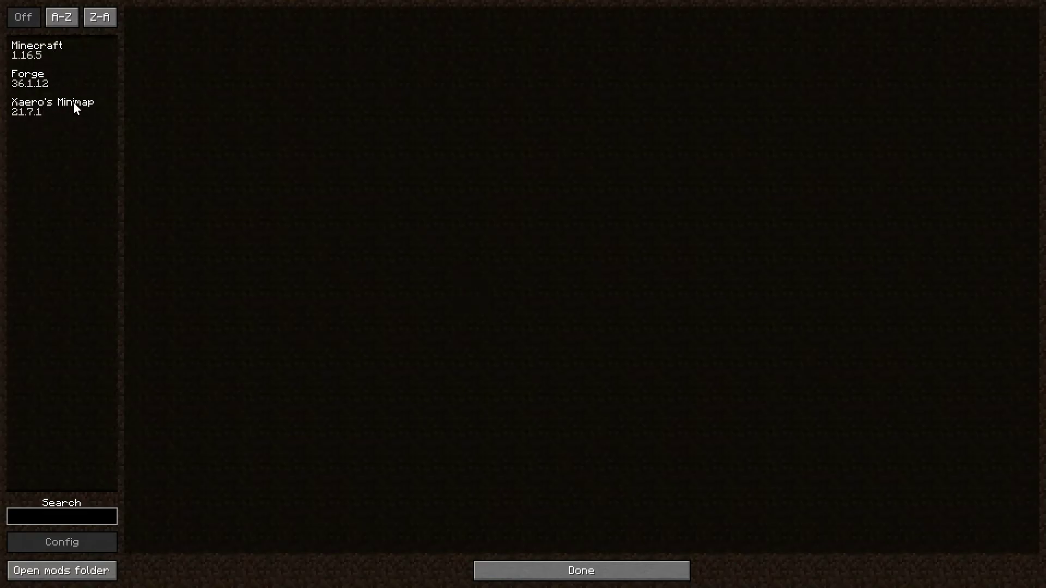
click(599, 573)
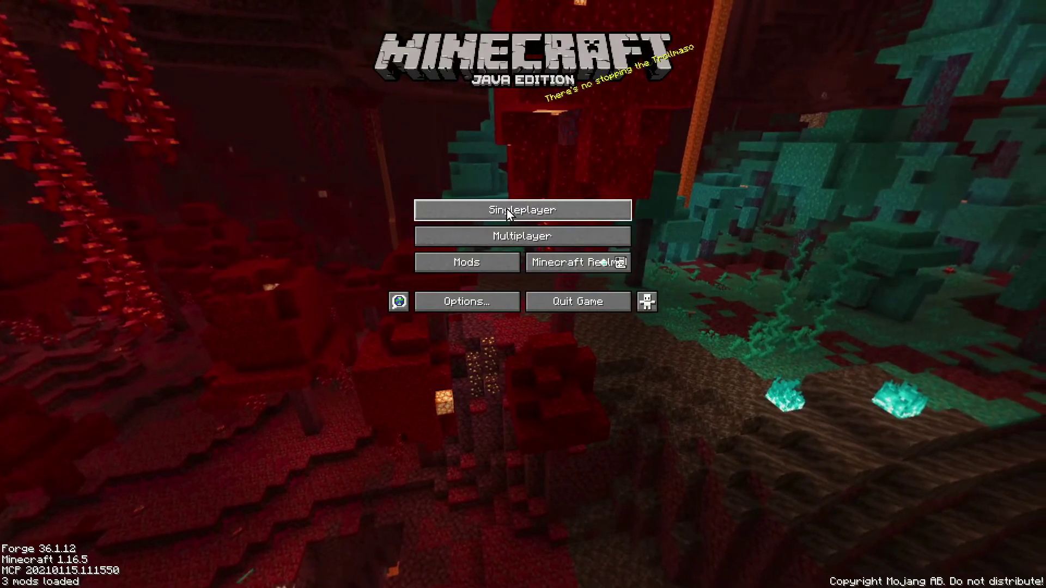
click(493, 212)
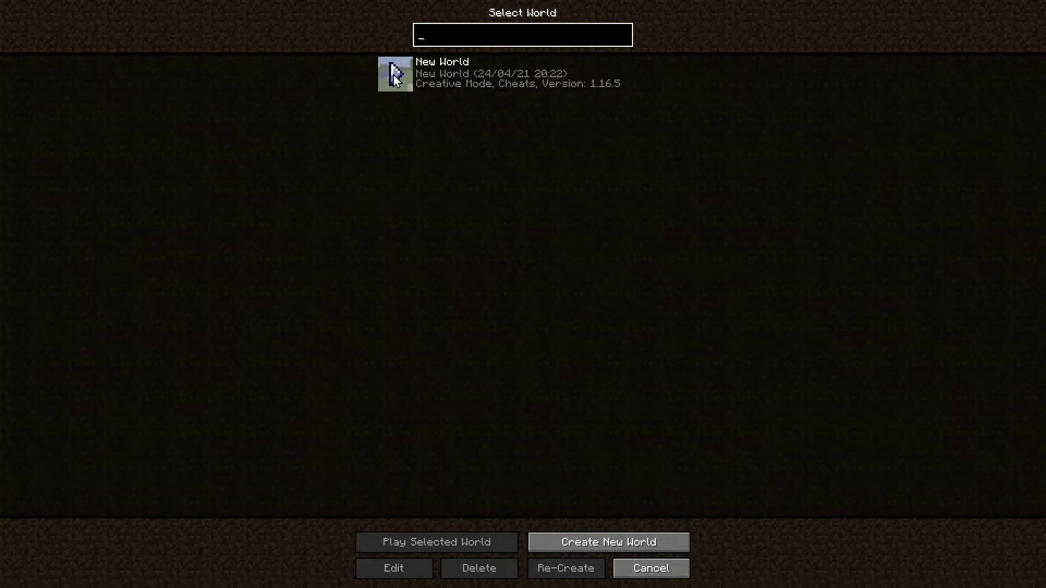
click(393, 74)
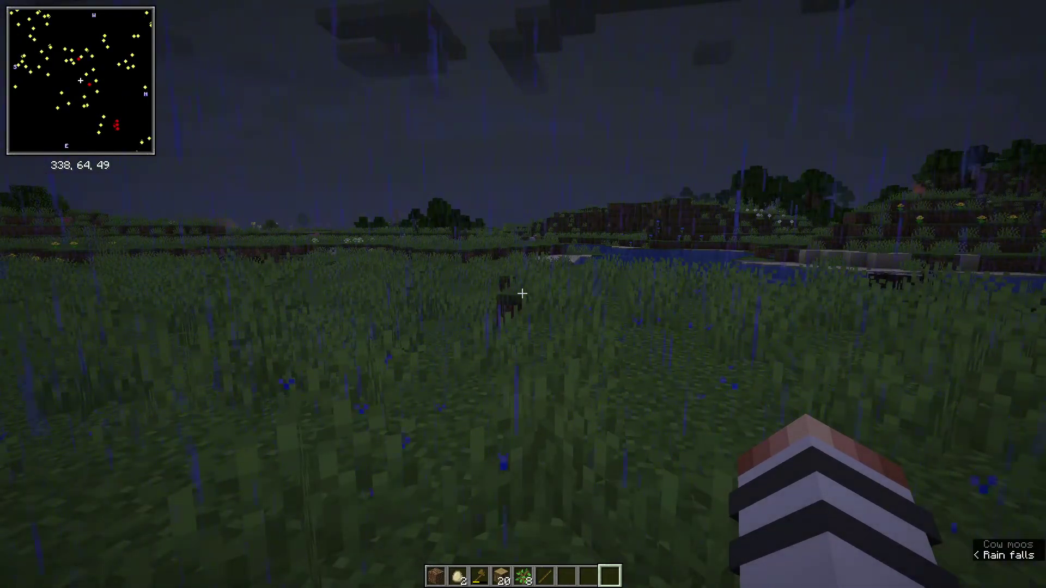
- Toggle the enlarged north-up minimap twice with B, then open Minimap Settings with Y
key(b)
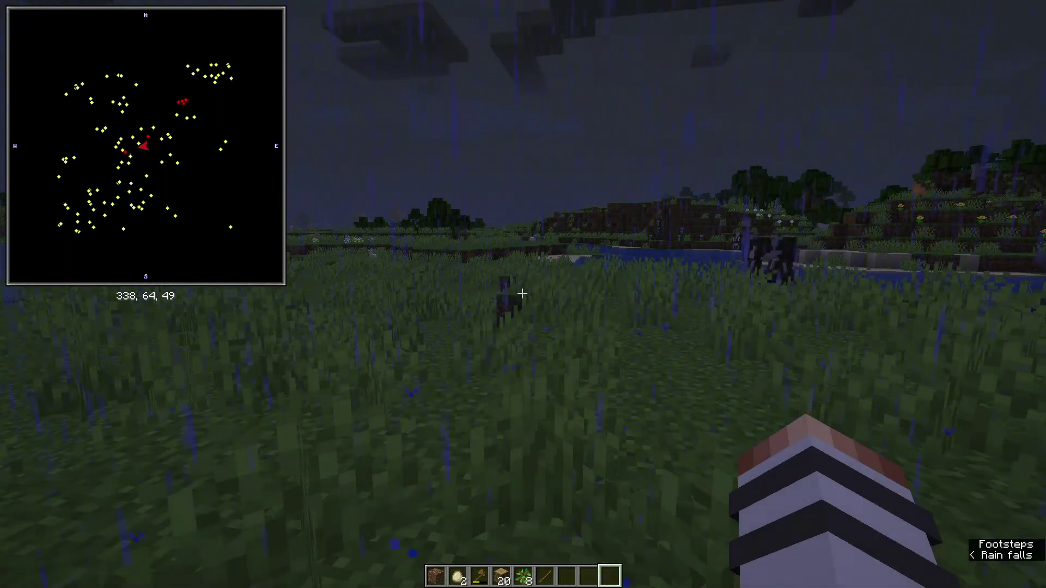
mouse_move(522, 294)
key(b)
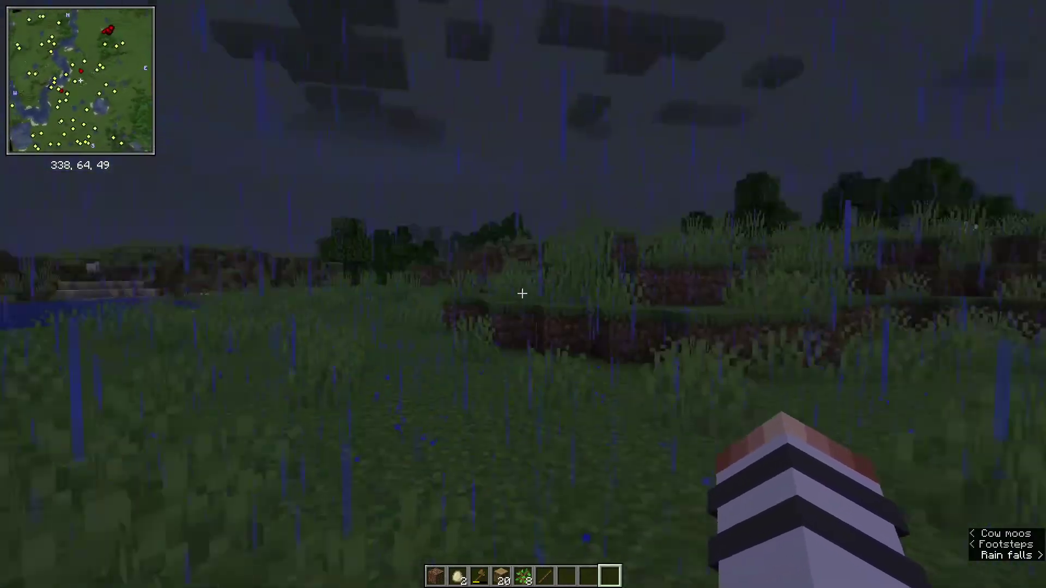
key(b)
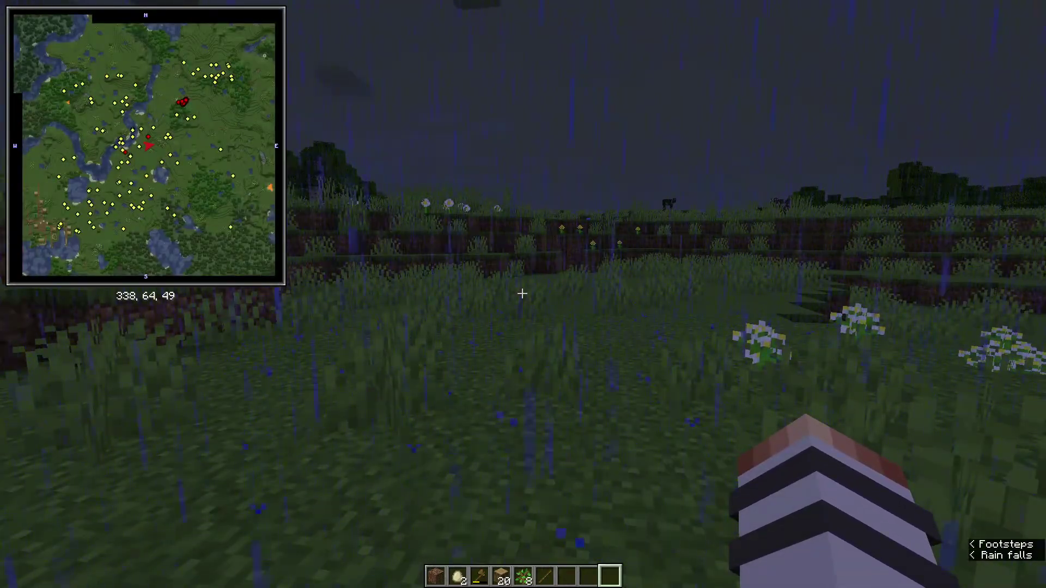
key(b)
key(y)
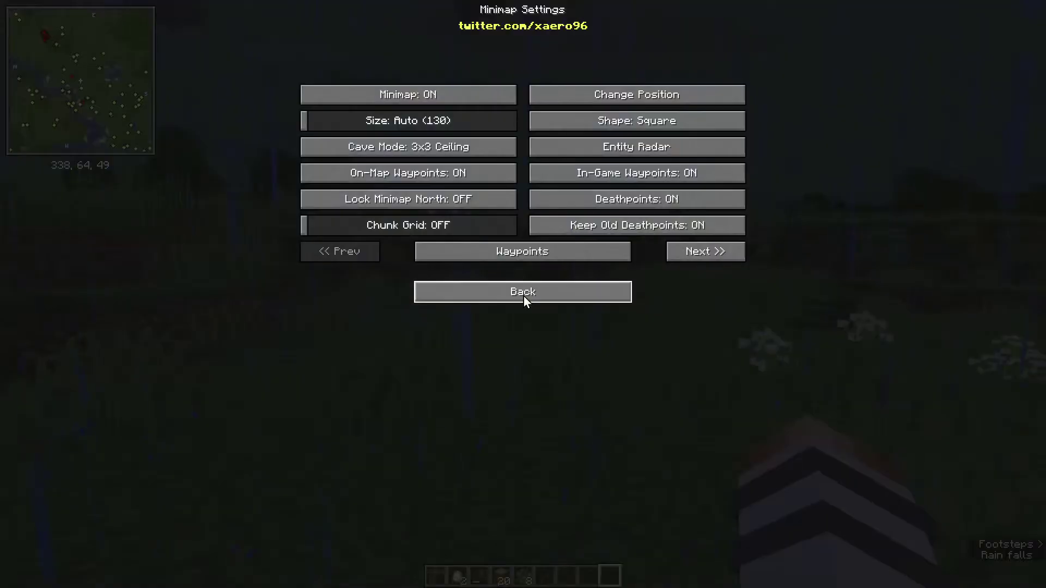